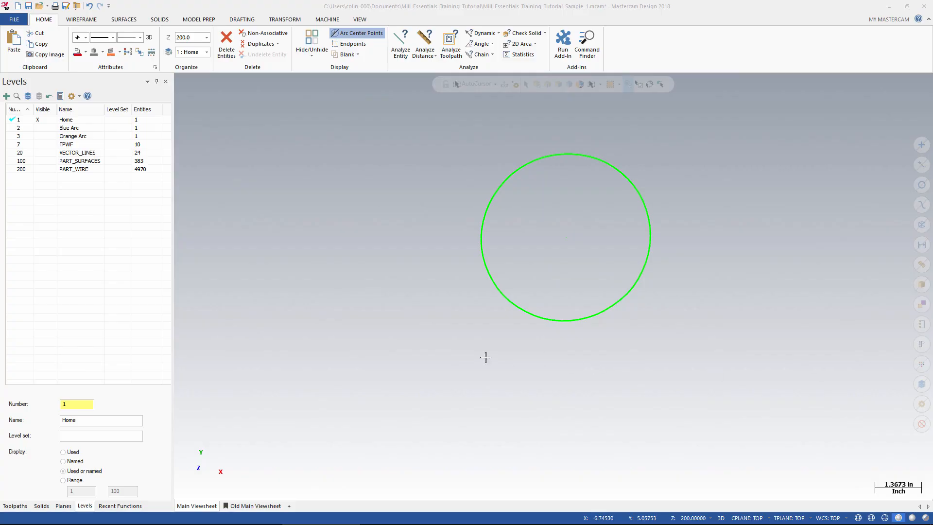
# Make level 100 PART_SURFACES the active level, hide the Home level and show level 200 PART_WIRE
pyautogui.click(20, 161)
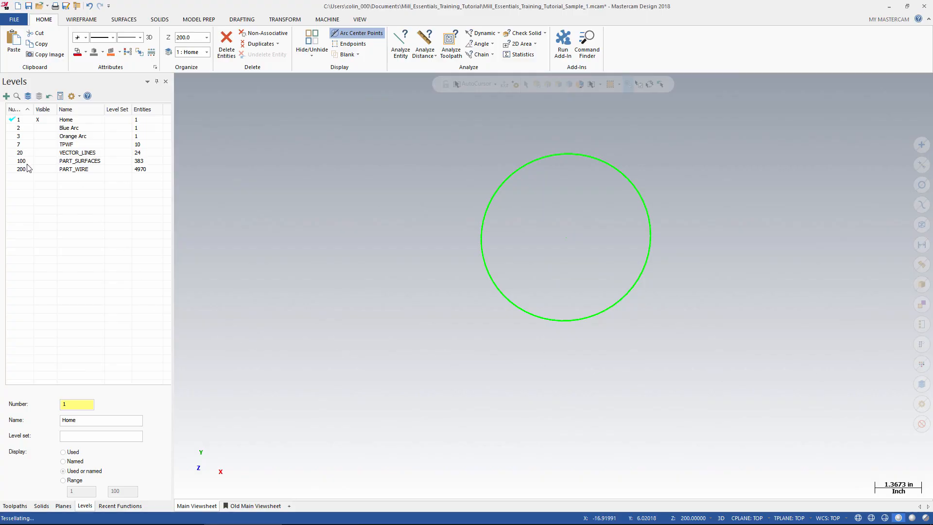
pyautogui.click(21, 163)
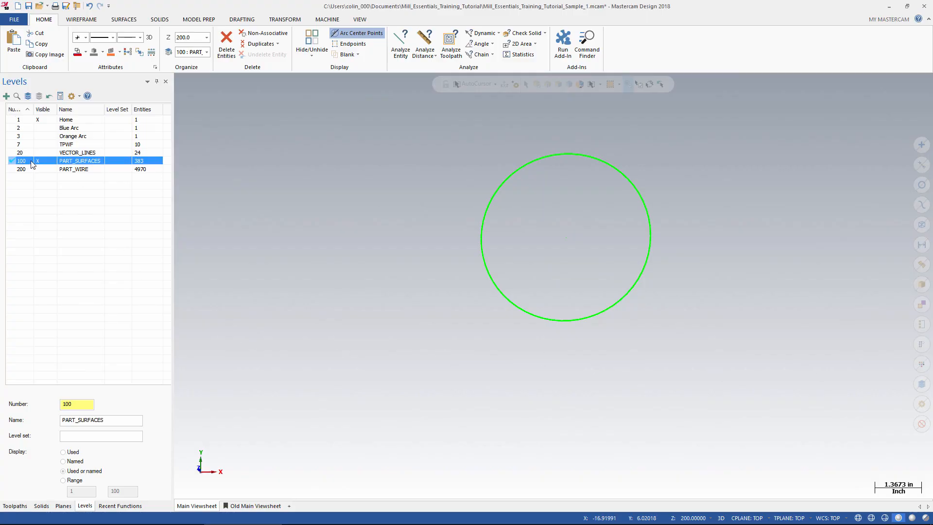
pyautogui.click(42, 122)
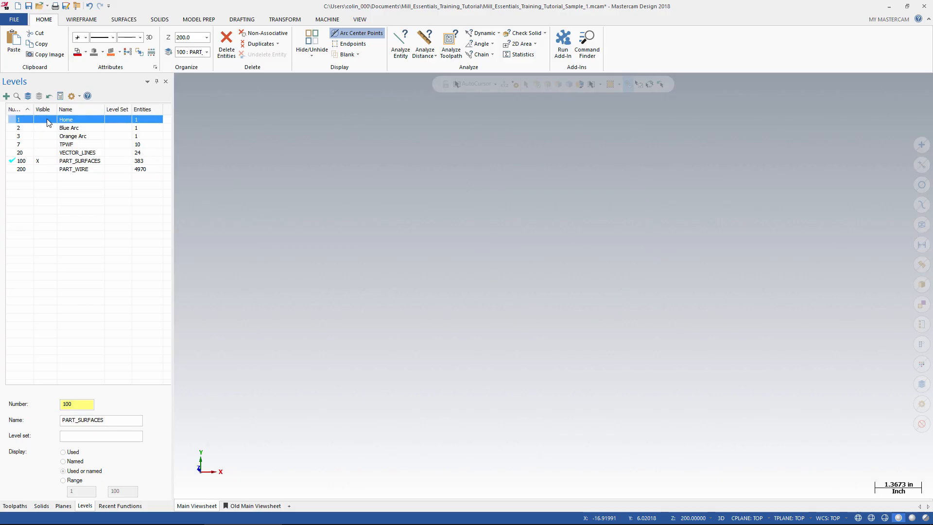
pyautogui.click(38, 169)
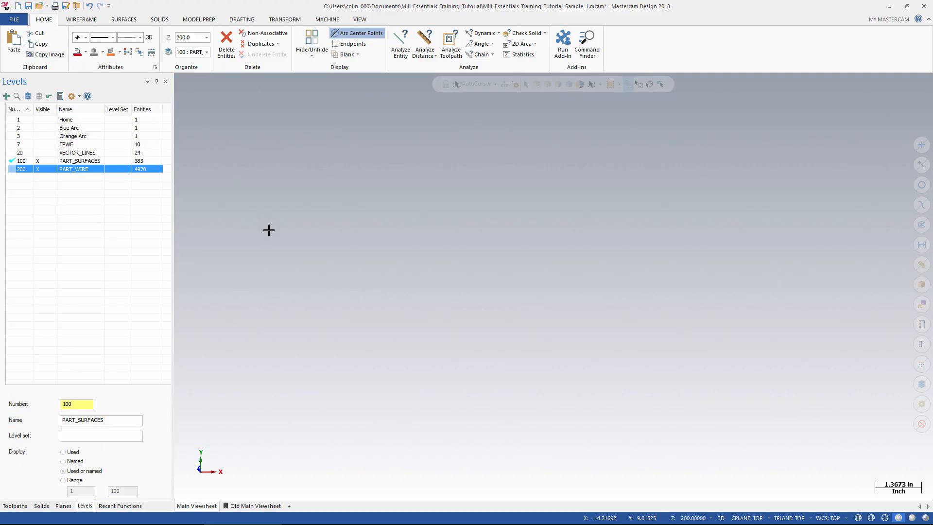
# Fit the whole part in the graphics window and examine it from an angled 3D view
pyautogui.rightClick(326, 196)
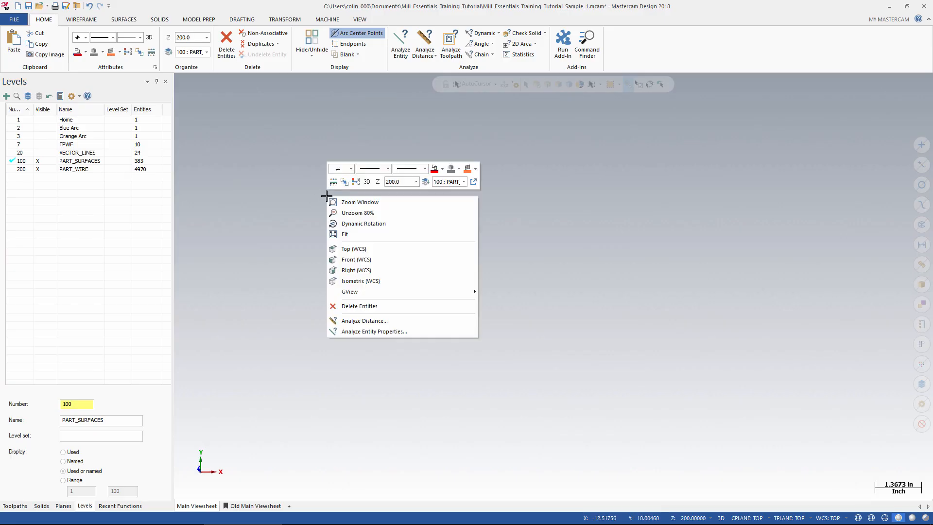
pyautogui.click(346, 235)
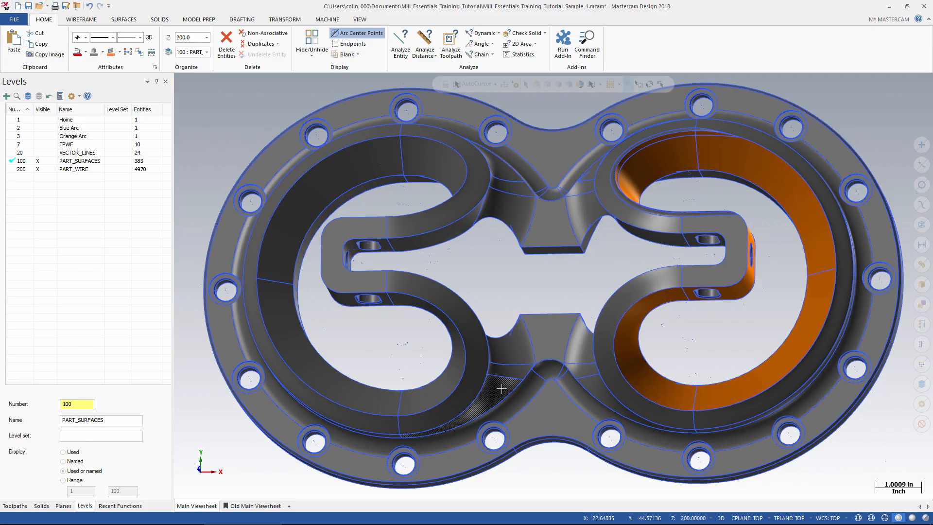
pyautogui.moveTo(501, 388)
pyautogui.mouseDown(button='middle')
pyautogui.moveTo(504, 315)
pyautogui.moveTo(481, 345)
pyautogui.moveTo(457, 313)
pyautogui.moveTo(437, 330)
pyautogui.moveTo(440, 349)
pyautogui.moveTo(452, 331)
pyautogui.moveTo(453, 341)
pyautogui.mouseUp(button='middle')
pyautogui.scroll(4, 330, 299)
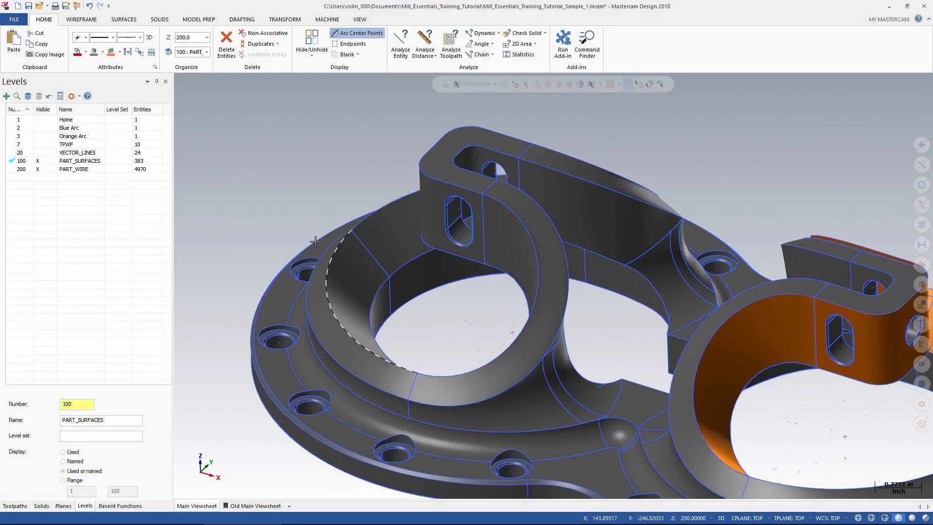
pyautogui.scroll(-10, 317, 239)
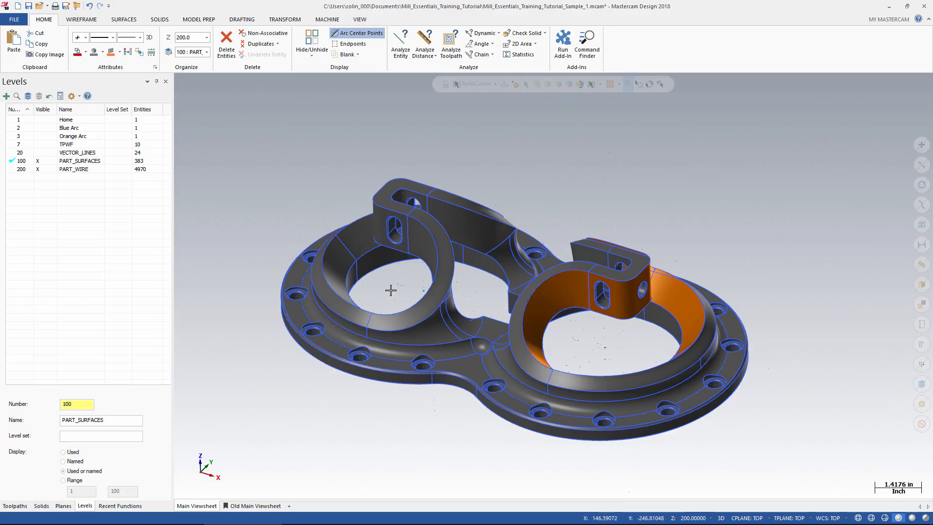
pyautogui.scroll(4, 391, 290)
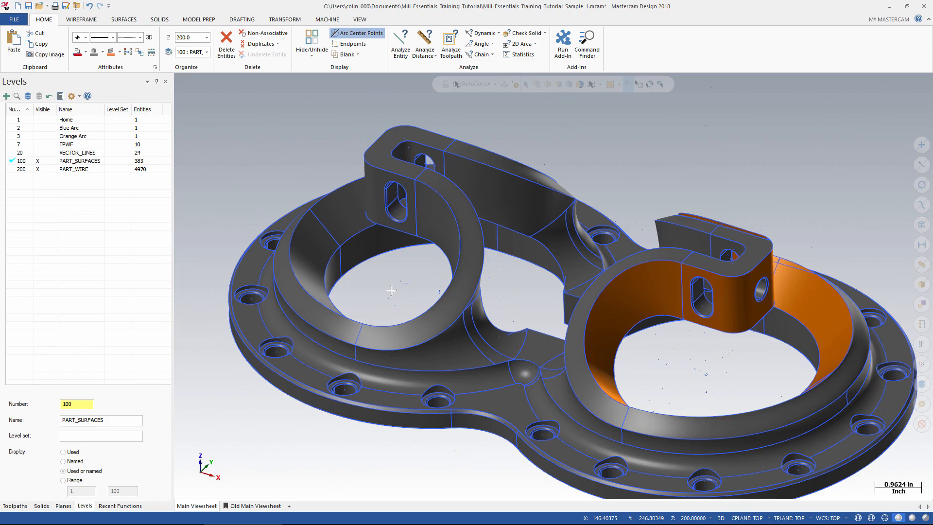
pyautogui.scroll(-4, 391, 290)
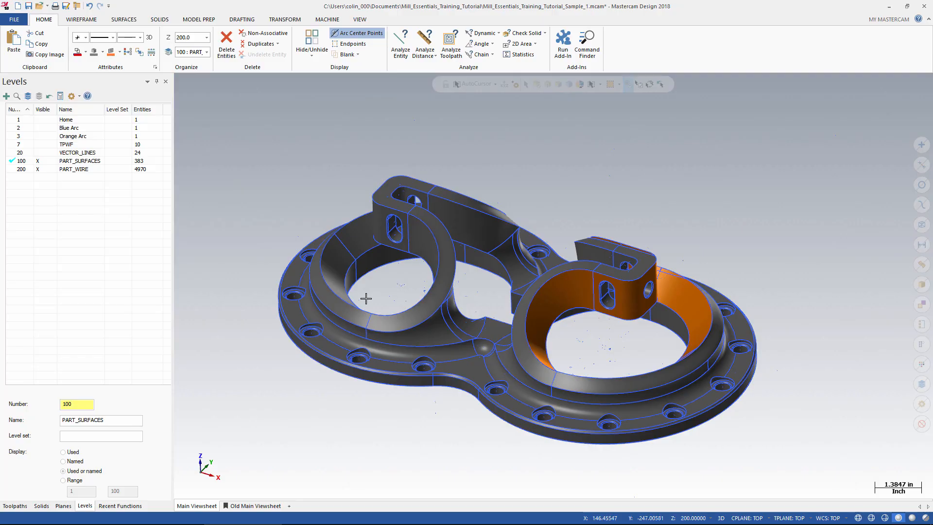
# Open the system configuration and review the Analyze measurement units, Backplot and CAD Settings pages
pyautogui.click(8, 20)
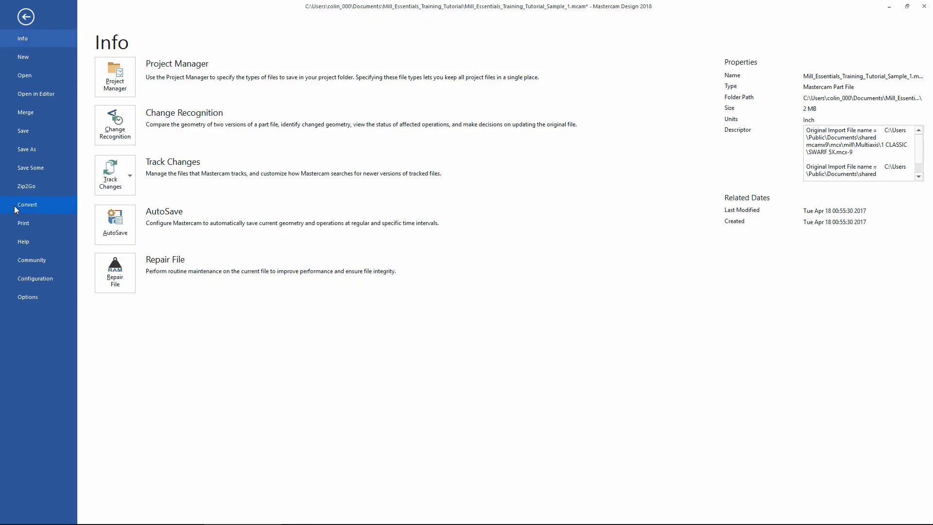
pyautogui.click(41, 282)
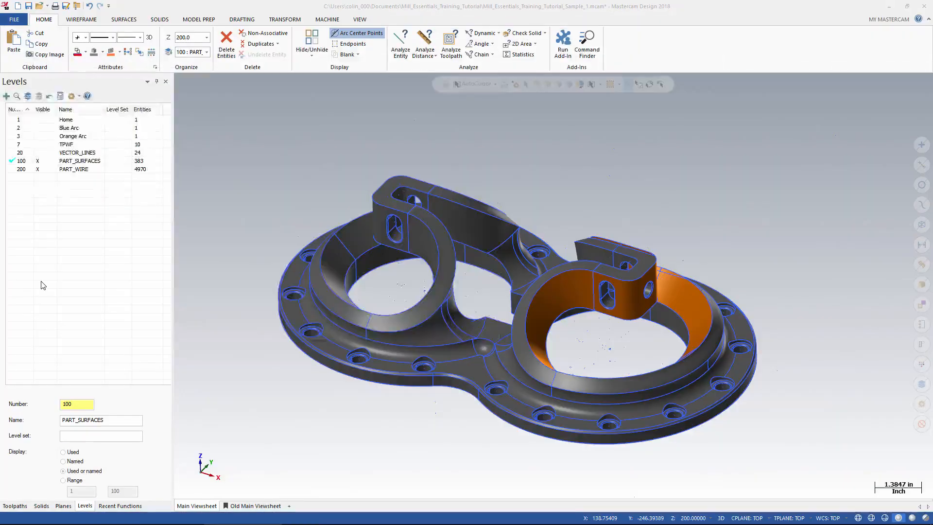
pyautogui.moveTo(73, 96); pyautogui.dragTo(231, 97)
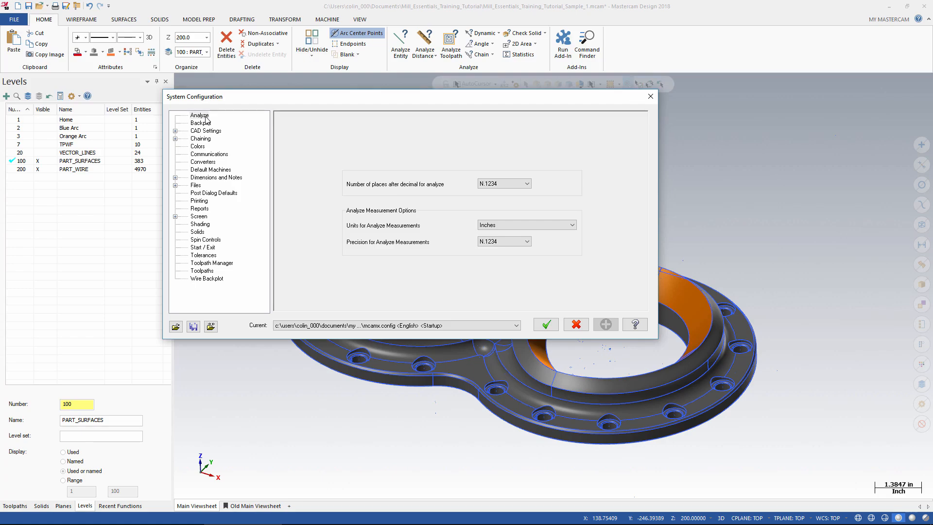
pyautogui.click(518, 226)
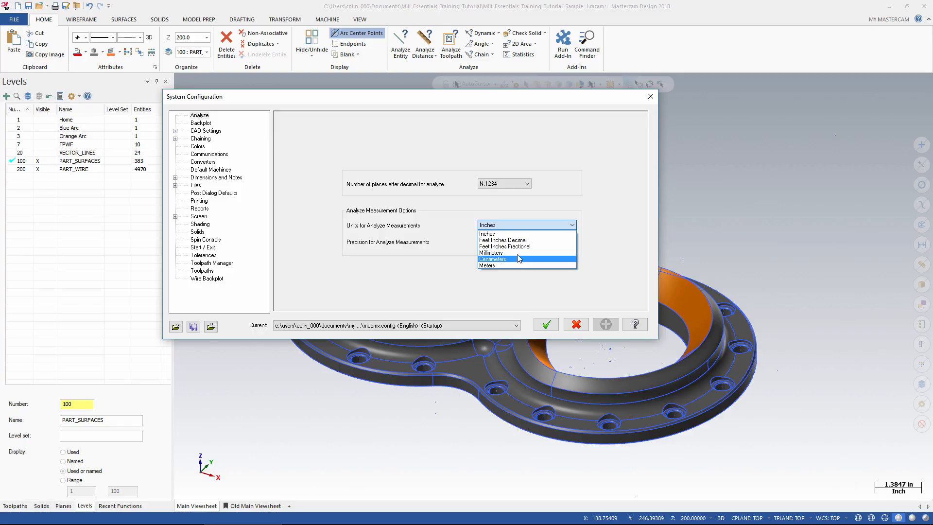
pyautogui.click(331, 172)
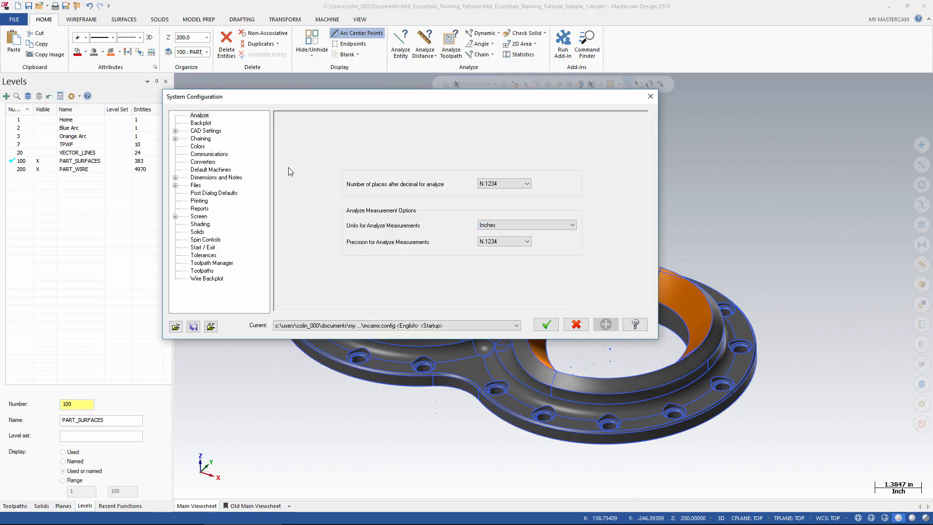
pyautogui.click(196, 123)
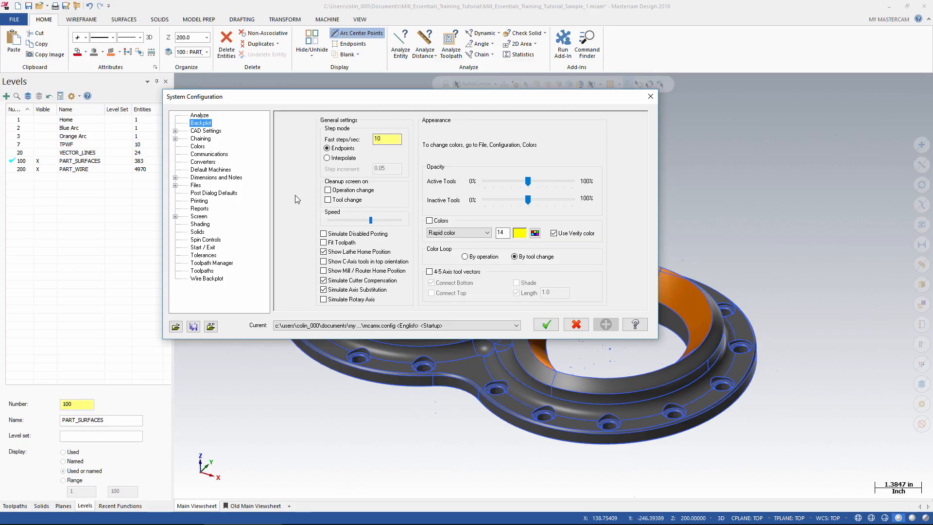
pyautogui.click(207, 131)
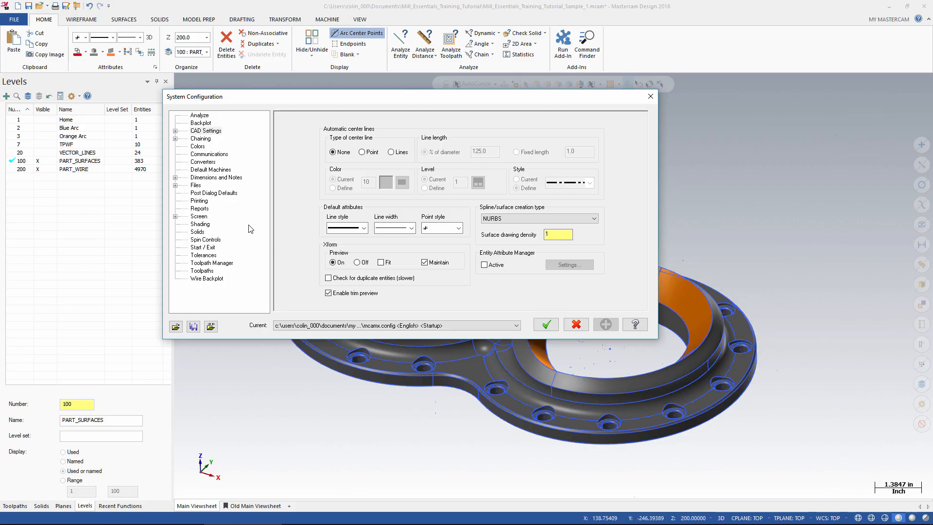
# Review the Screen configuration options, including pre-selection and the auto-highlight delay, and expand the Screen subpages
pyautogui.click(198, 217)
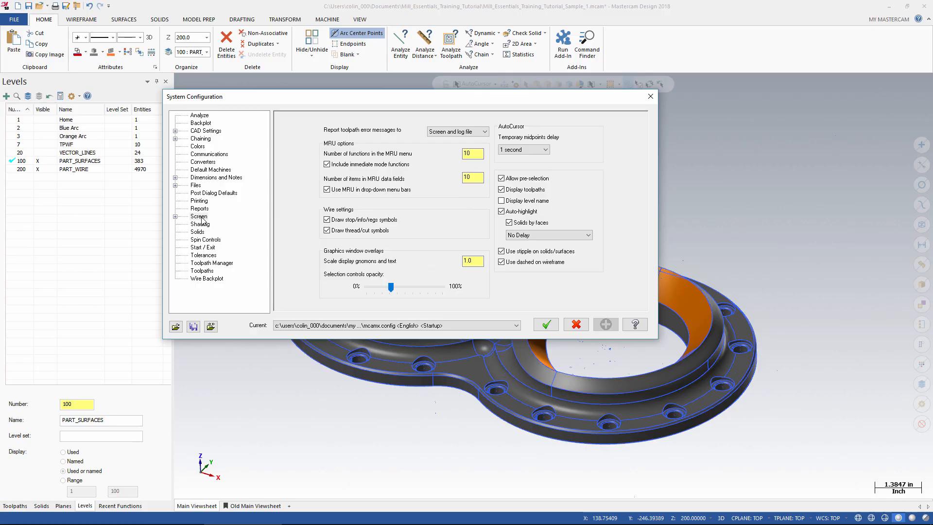
pyautogui.doubleClick(200, 218)
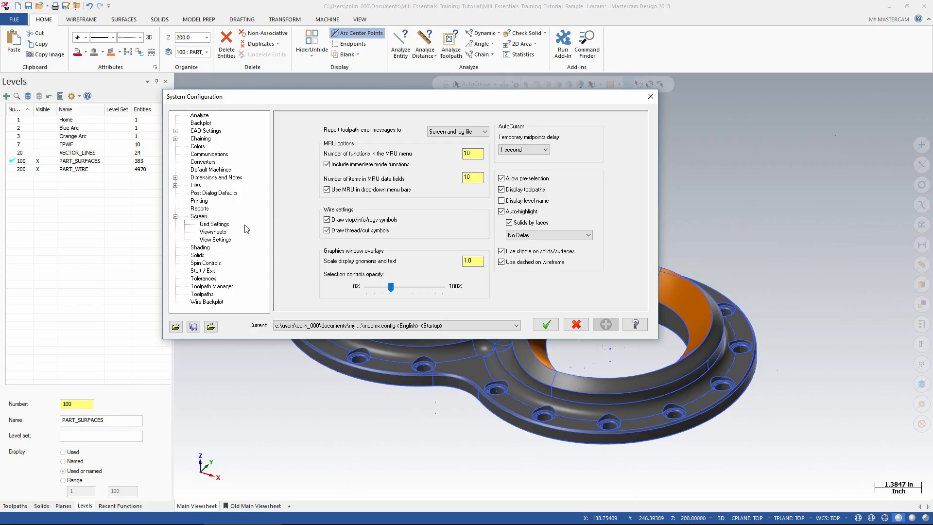
pyautogui.click(519, 183)
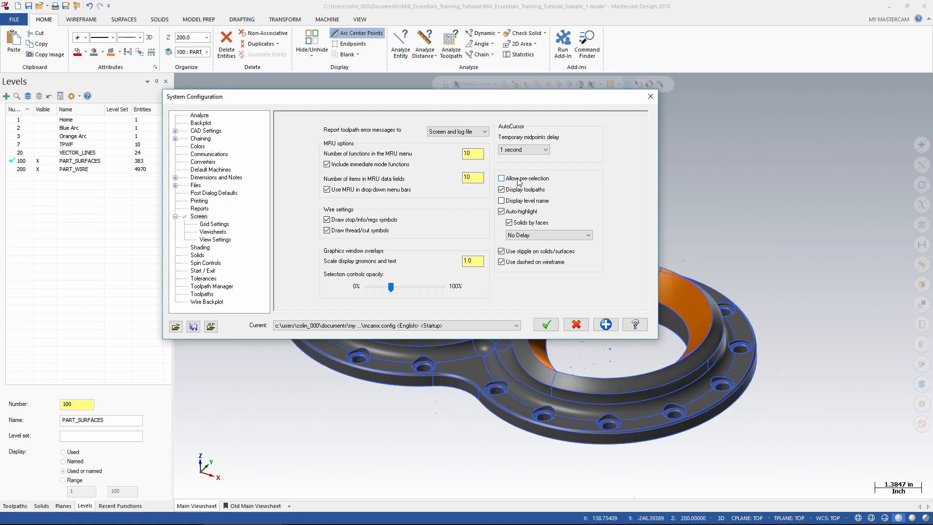
pyautogui.click(519, 181)
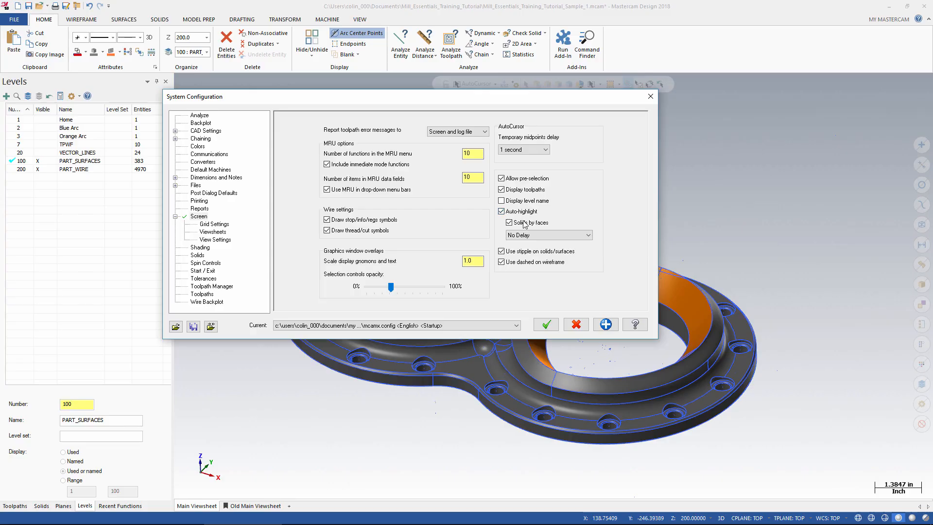
pyautogui.click(529, 235)
pyautogui.click(530, 236)
# Set the middle button/wheel to Pan in the screen view settings and save all settings to the configuration file
pyautogui.click(221, 241)
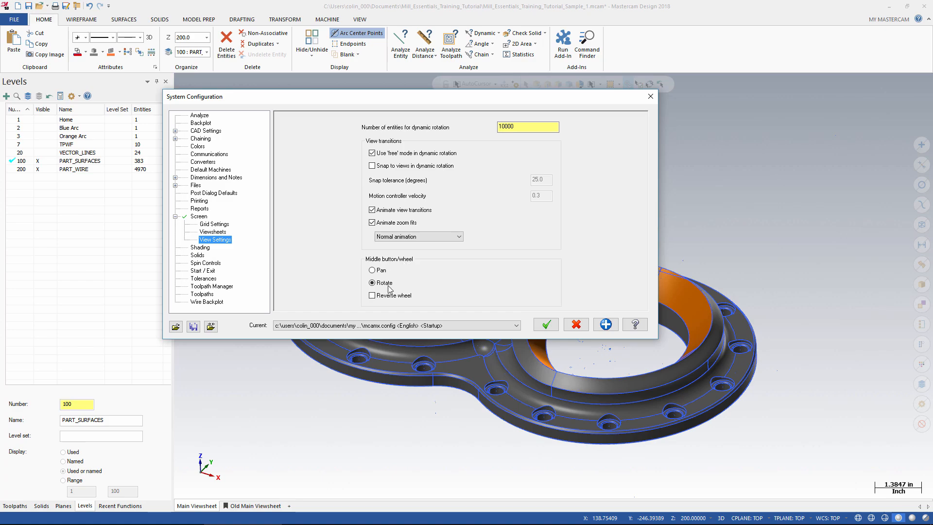
pyautogui.click(373, 296)
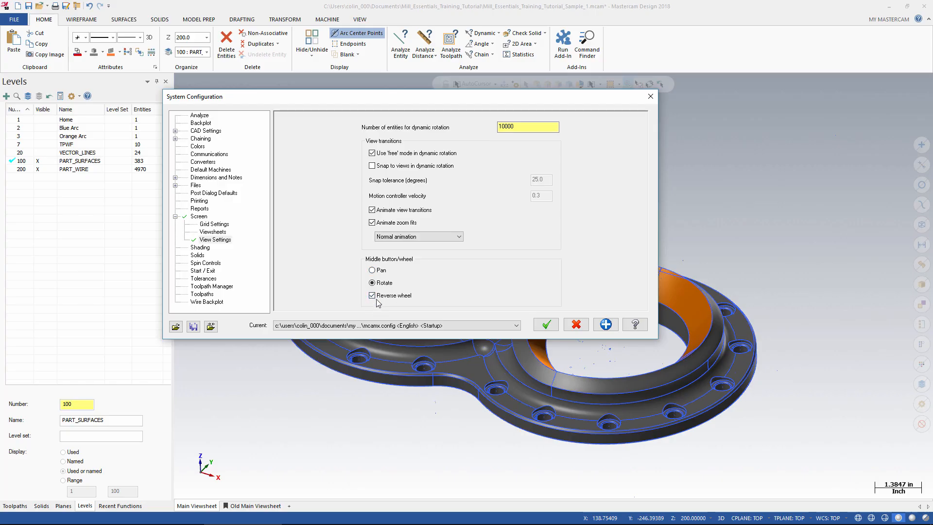
pyautogui.click(379, 300)
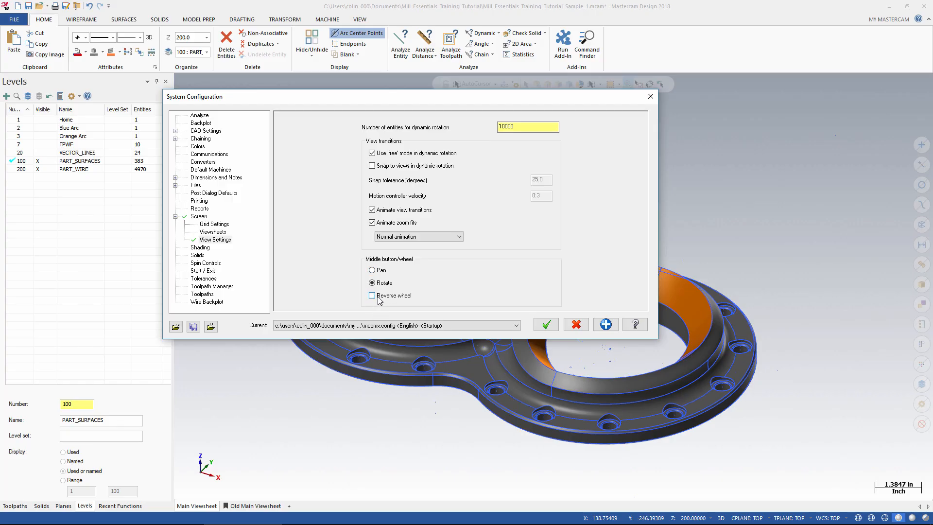
pyautogui.click(373, 271)
pyautogui.click(546, 327)
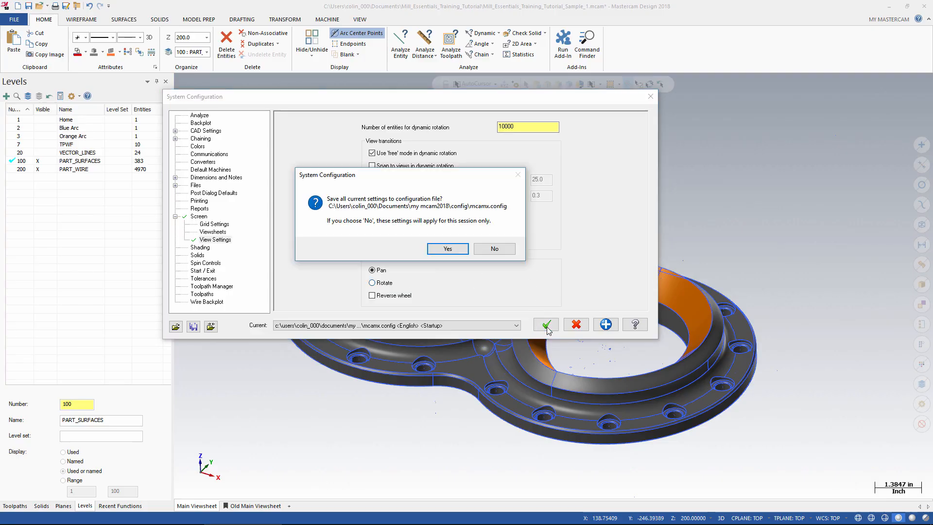
pyautogui.click(447, 248)
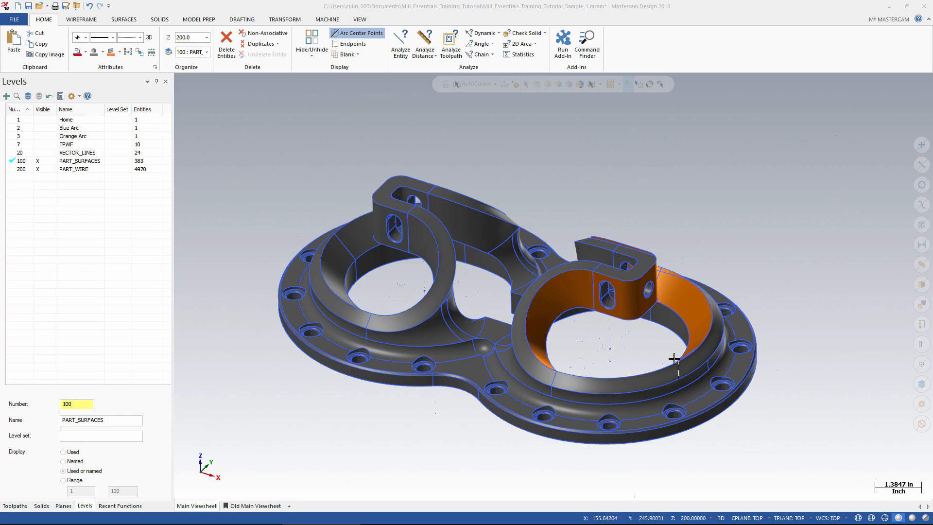
# Examine the part from above and from the side, including a close look at the flange's bolt holes
pyautogui.click(722, 327)
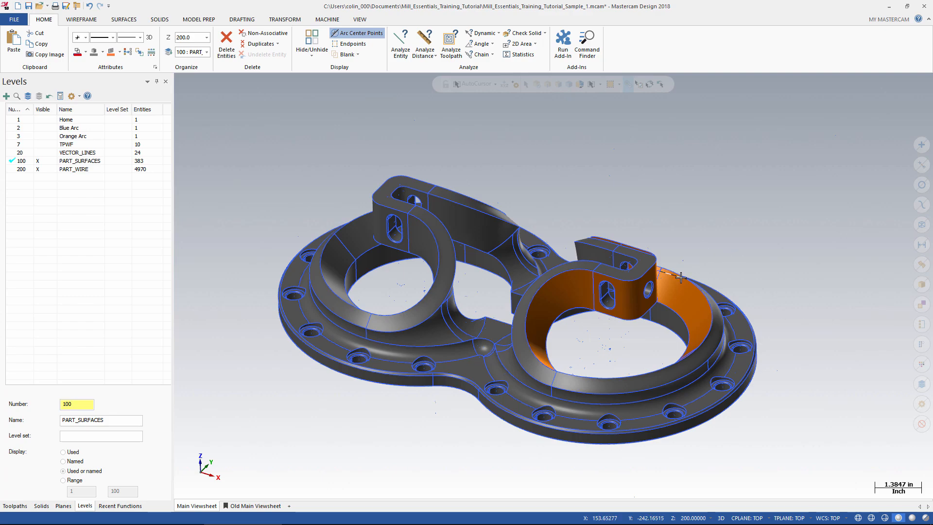
pyautogui.moveTo(680, 277)
pyautogui.mouseDown(button='middle')
pyautogui.moveTo(681, 264)
pyautogui.moveTo(691, 277)
pyautogui.mouseUp(button='middle')
pyautogui.hotkey('alt', '1')
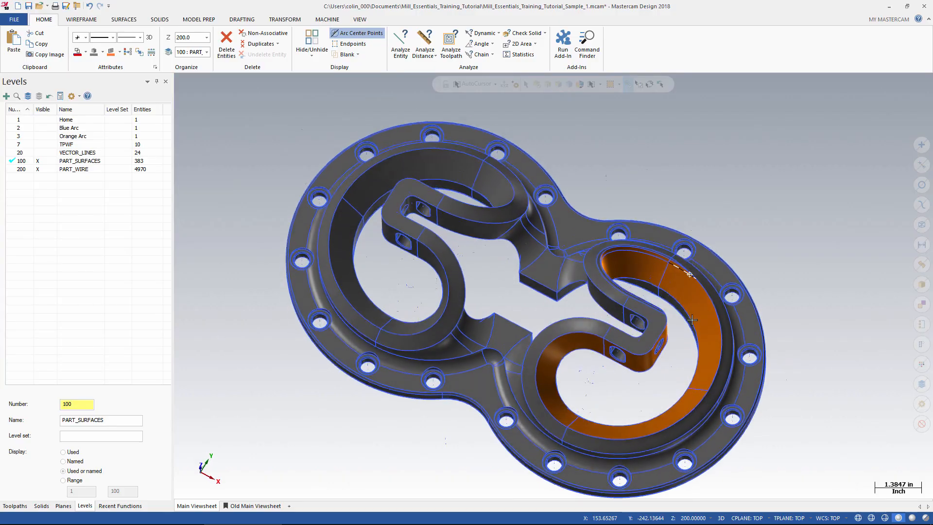
pyautogui.scroll(2, 628, 225)
pyautogui.scroll(8, 628, 225)
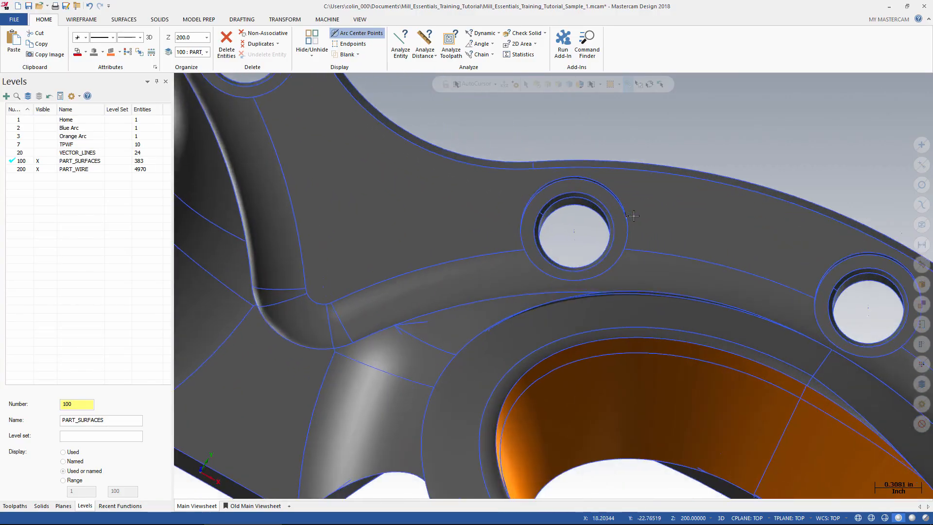
pyautogui.click(625, 242)
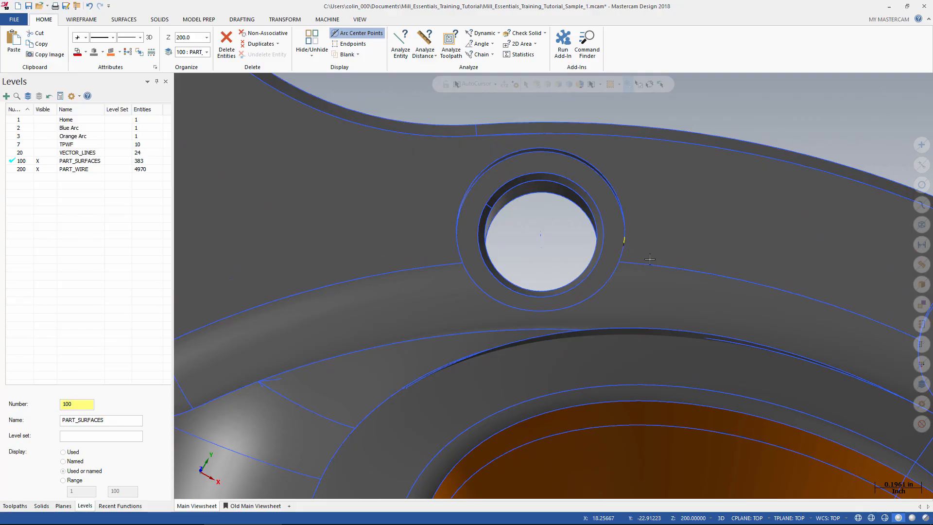
pyautogui.scroll(-8, 627, 243)
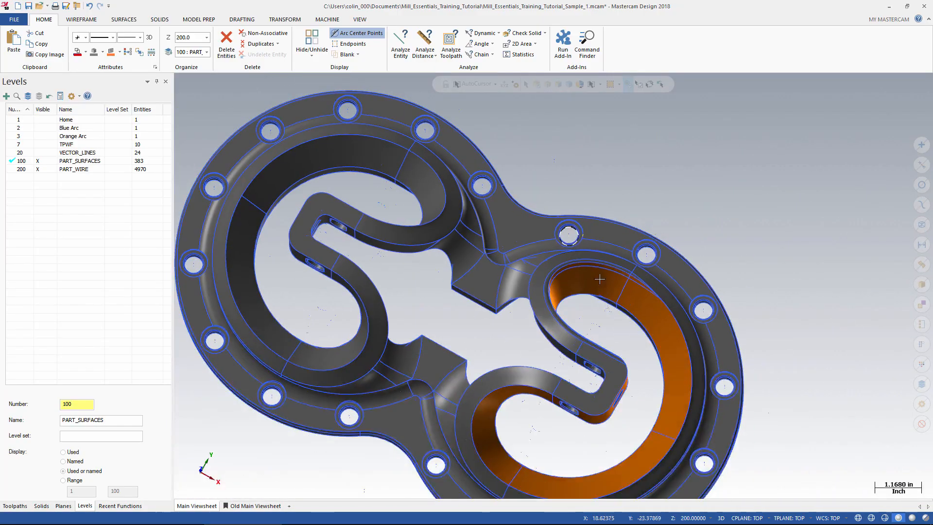
pyautogui.moveTo(599, 279); pyautogui.dragTo(609, 250, button='middle')
pyautogui.moveTo(693, 225)
pyautogui.mouseDown(button='middle')
pyautogui.moveTo(704, 258)
pyautogui.moveTo(719, 243)
pyautogui.moveTo(698, 232)
pyautogui.moveTo(704, 227)
pyautogui.mouseUp(button='middle')
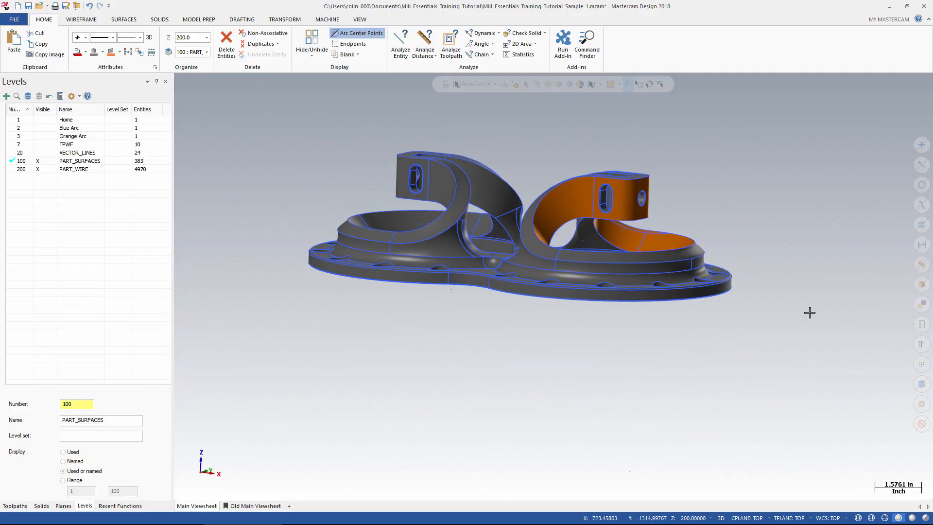
pyautogui.moveTo(810, 312); pyautogui.dragTo(786, 338, button='middle')
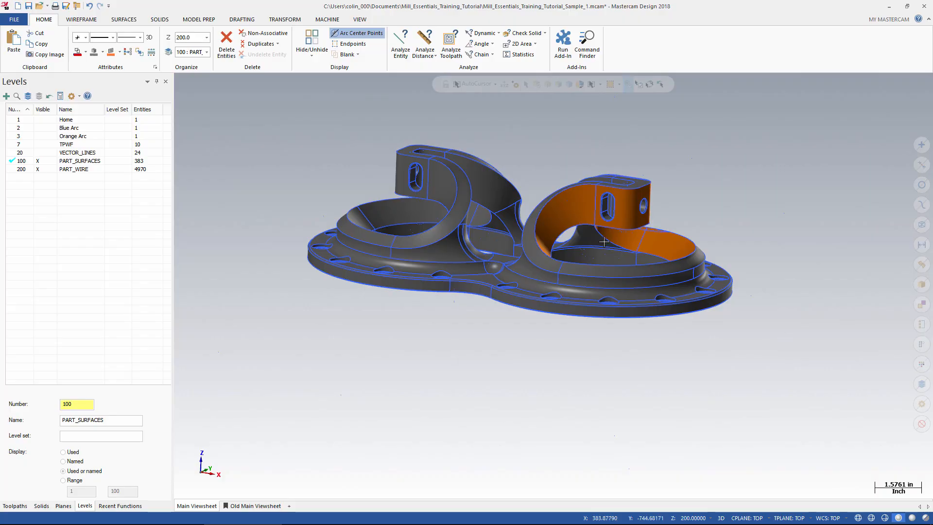
pyautogui.scroll(2, 806, 367)
pyautogui.scroll(-3, 806, 367)
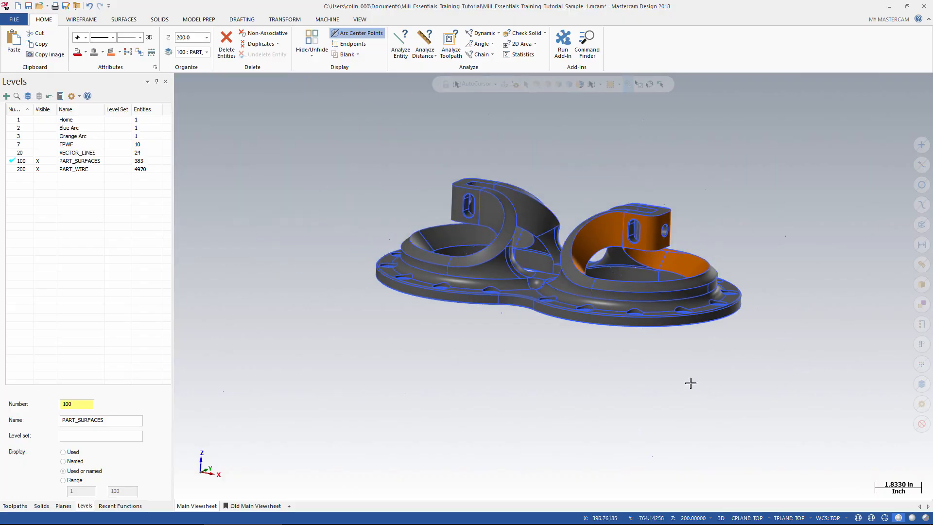
pyautogui.scroll(-1, 691, 383)
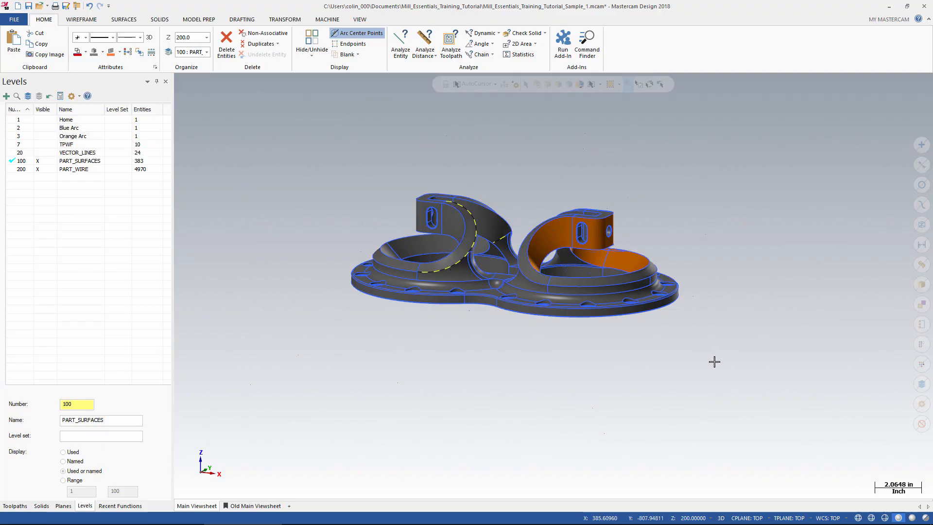
# Select the curved orange inner surface and the flange's outer edge one at a time, clearing the selection after each
pyautogui.click(554, 237)
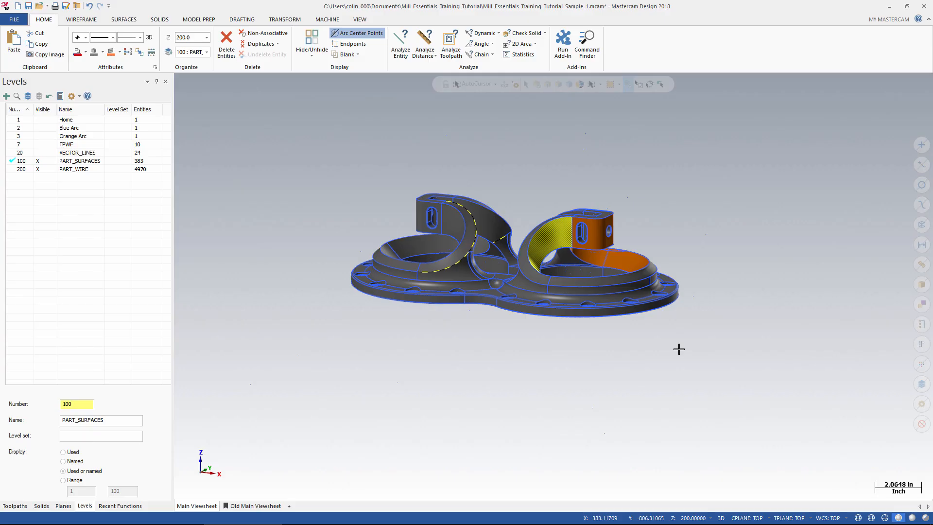
pyautogui.press('Escape')
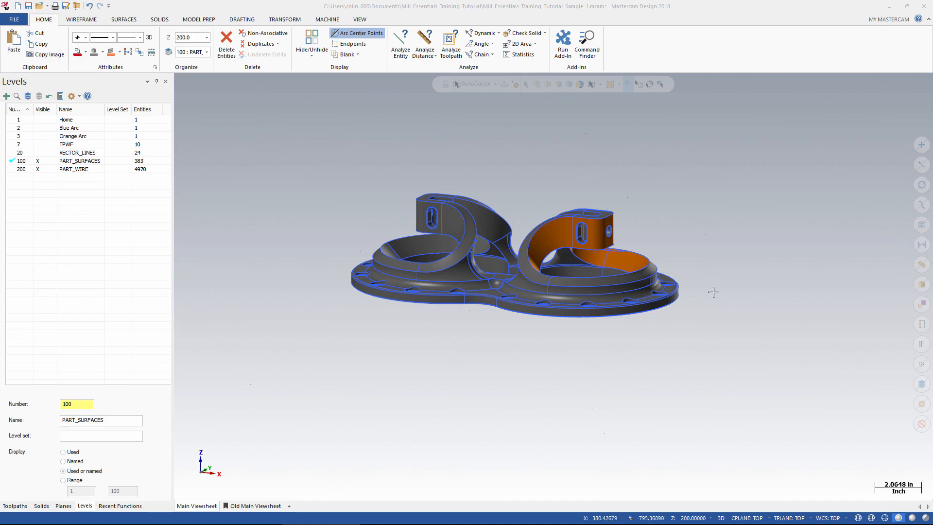
pyautogui.click(674, 291)
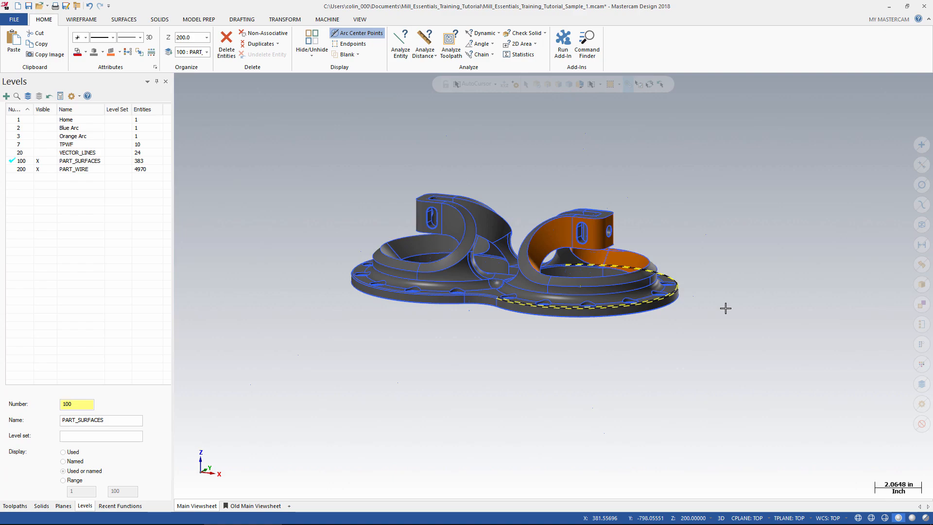
pyautogui.click(726, 308)
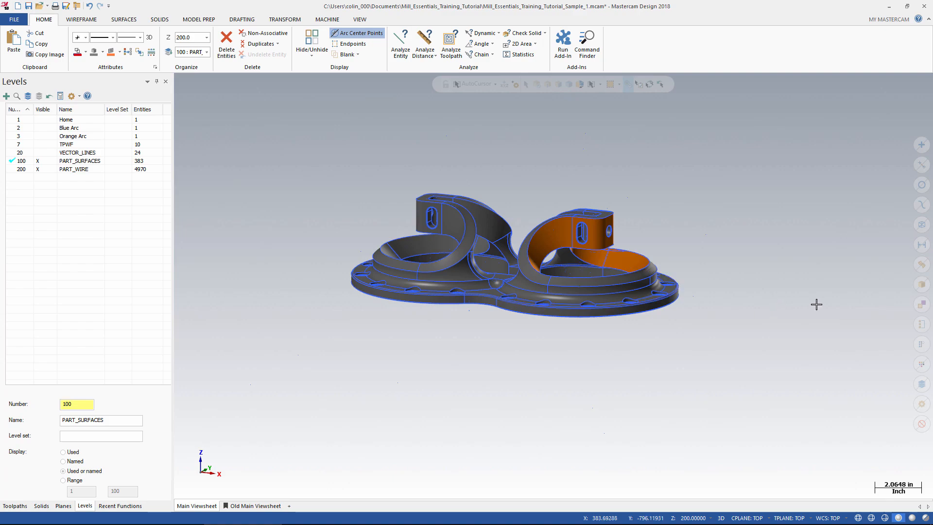
# Select all line entities and inspect them around the part, select all wireframe entities as well, and clear the selection
pyautogui.click(920, 167)
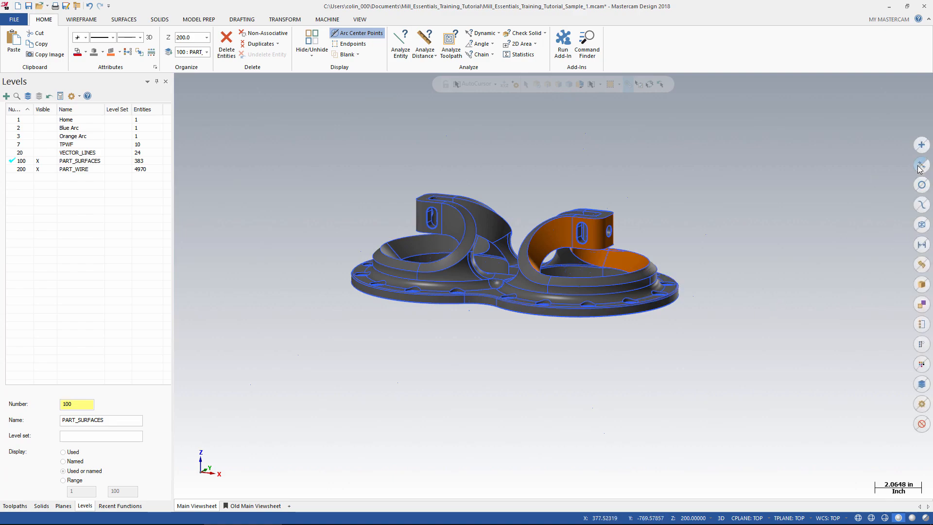
pyautogui.moveTo(616, 337)
pyautogui.mouseDown(button='middle')
pyautogui.moveTo(642, 332)
pyautogui.moveTo(627, 442)
pyautogui.moveTo(619, 394)
pyautogui.moveTo(652, 321)
pyautogui.moveTo(707, 333)
pyautogui.mouseUp(button='middle')
pyautogui.moveTo(705, 317); pyautogui.dragTo(641, 348, button='middle')
pyautogui.scroll(-2, 426, 255)
pyautogui.scroll(6, 426, 256)
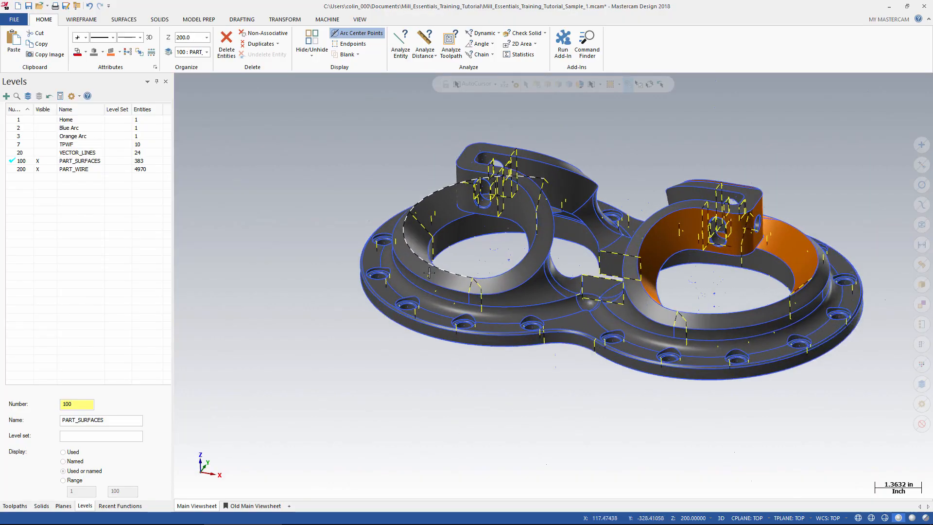
pyautogui.moveTo(577, 317); pyautogui.dragTo(632, 320, button='middle')
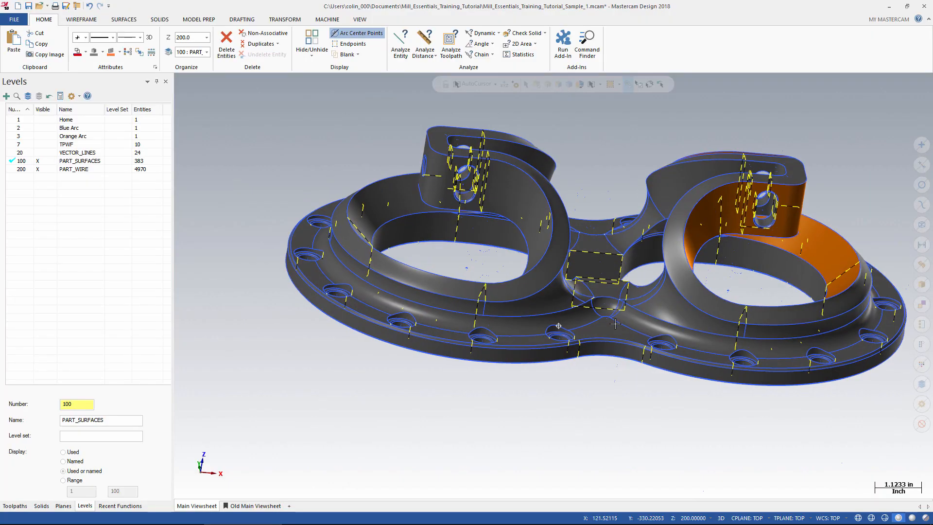
pyautogui.moveTo(726, 235); pyautogui.dragTo(646, 231, button='middle')
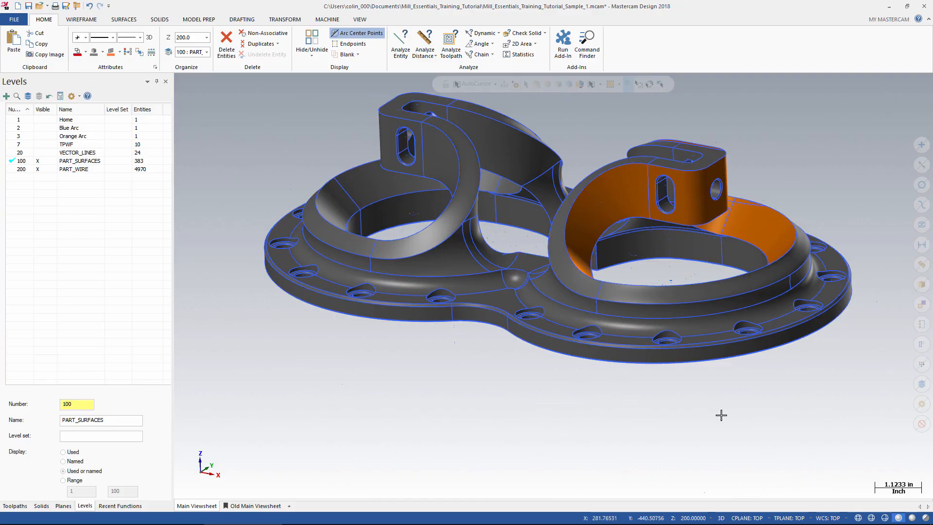
pyautogui.click(922, 225)
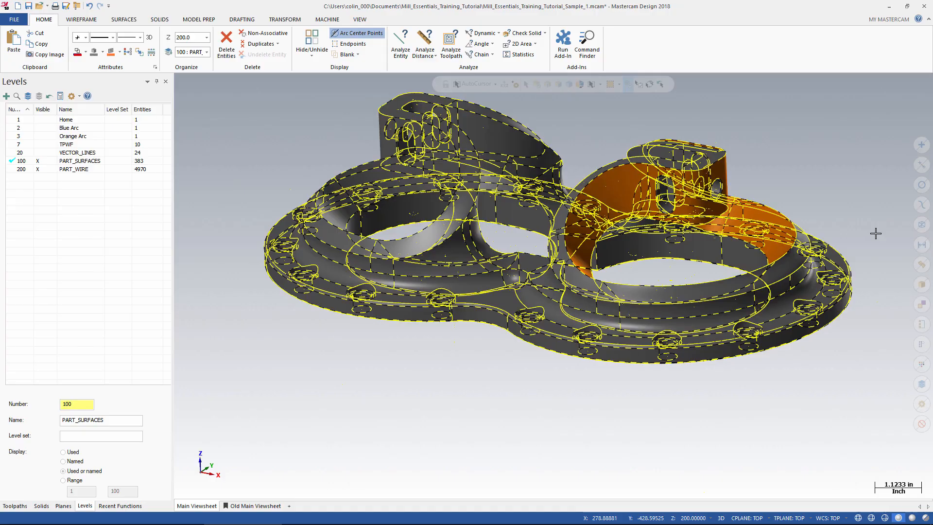
pyautogui.press('Escape')
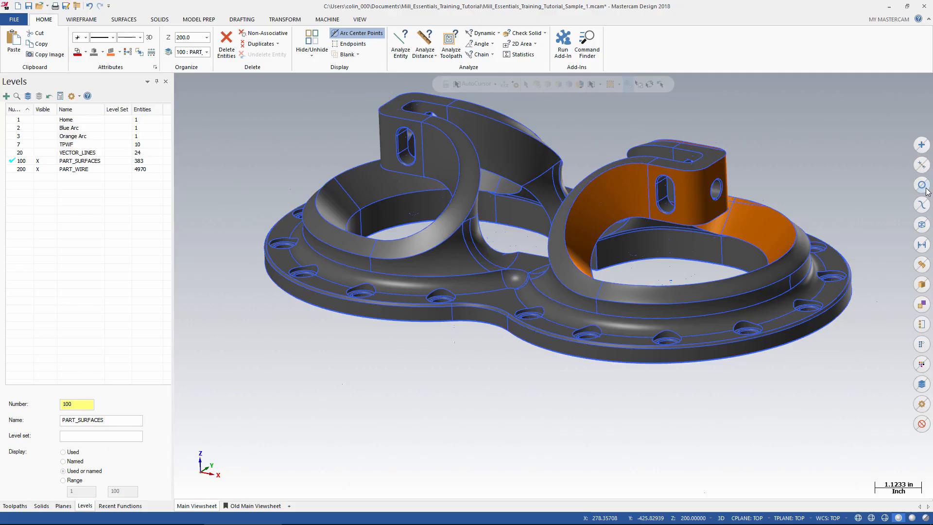
# Restrict selection to arcs only and select the two concentric edge arcs of the round hole in the orange lug
pyautogui.click(923, 185)
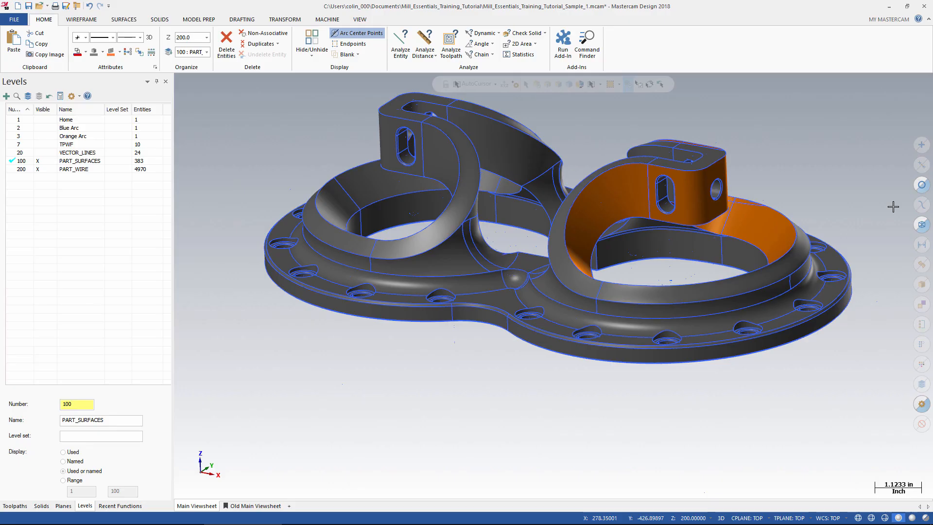
pyautogui.click(922, 191)
pyautogui.scroll(4, 676, 197)
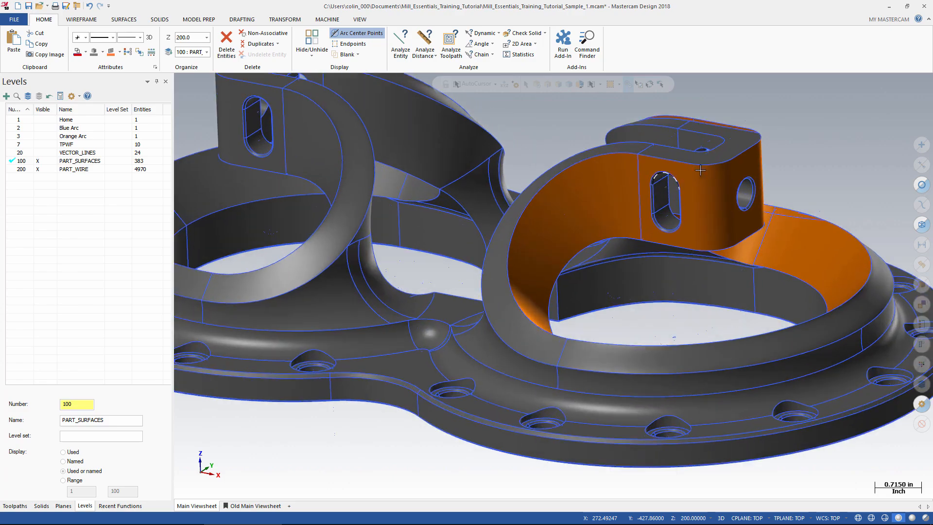
pyautogui.scroll(2, 728, 173)
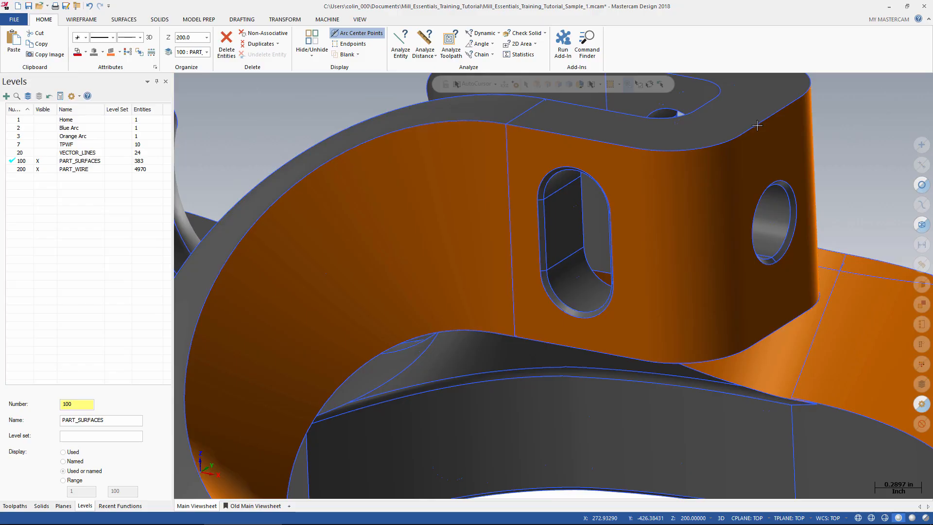
pyautogui.click(792, 183)
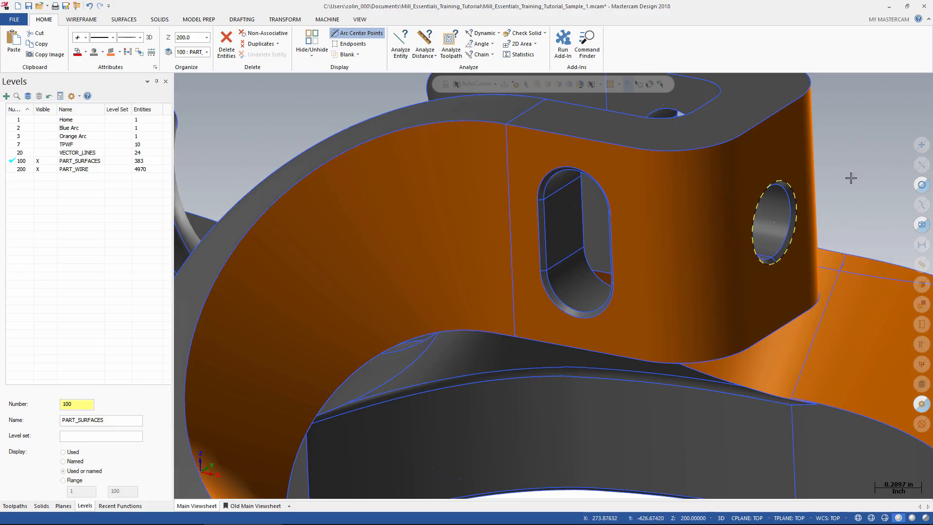
pyautogui.scroll(1, 811, 212)
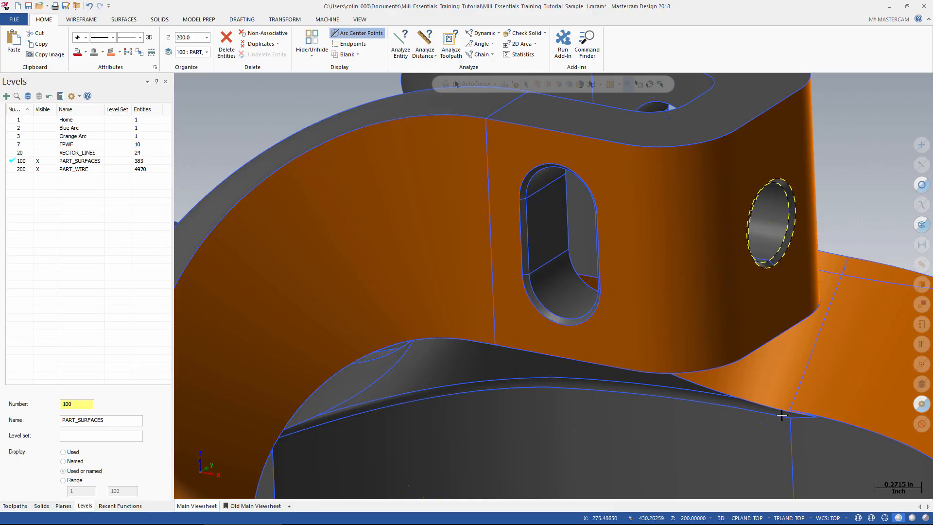
pyautogui.scroll(-10, 836, 227)
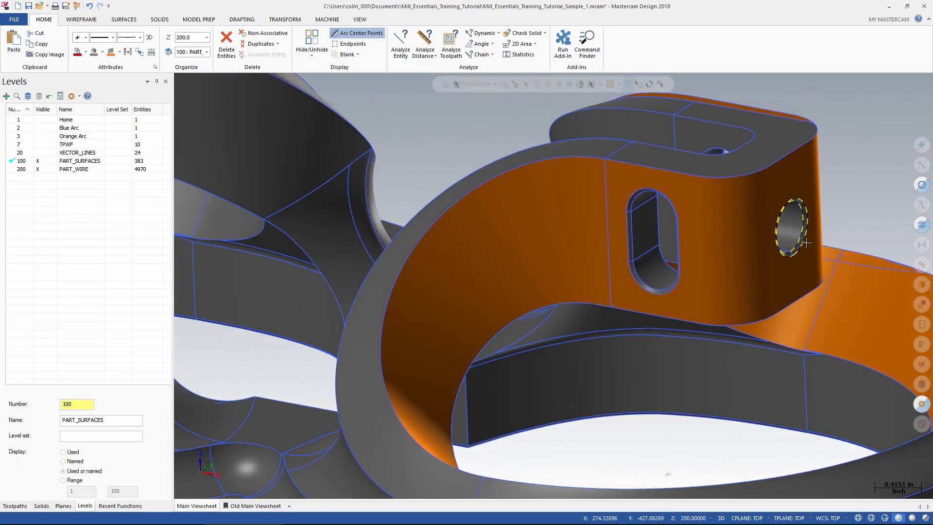
pyautogui.scroll(-2, 762, 252)
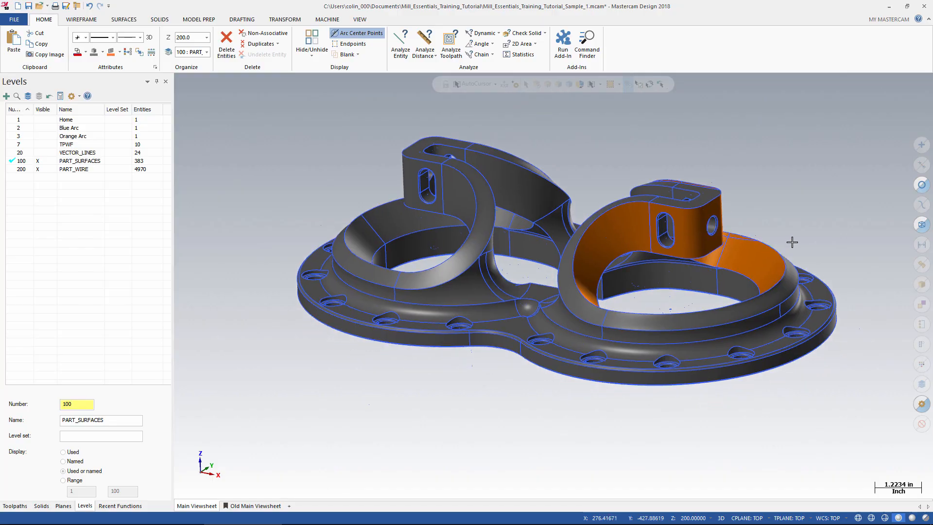
pyautogui.moveTo(787, 238); pyautogui.dragTo(695, 258, button='middle')
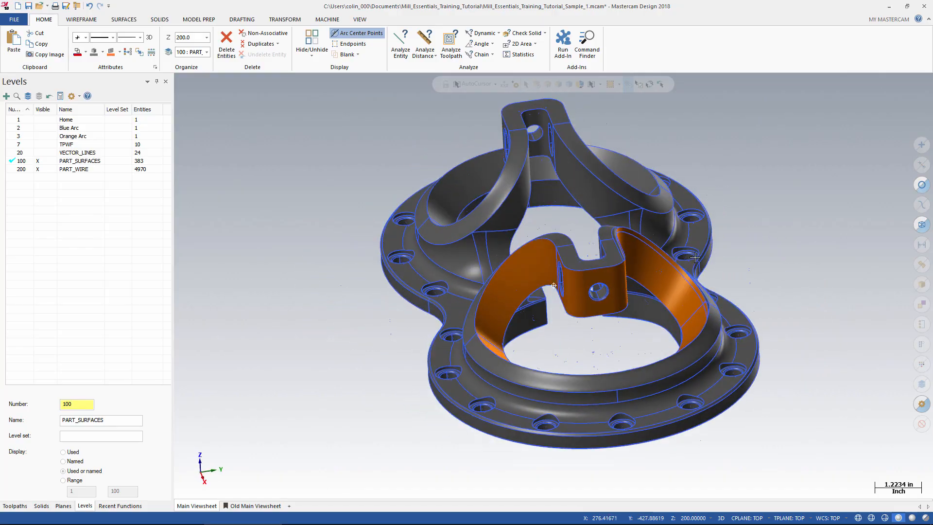
pyautogui.scroll(4, 599, 303)
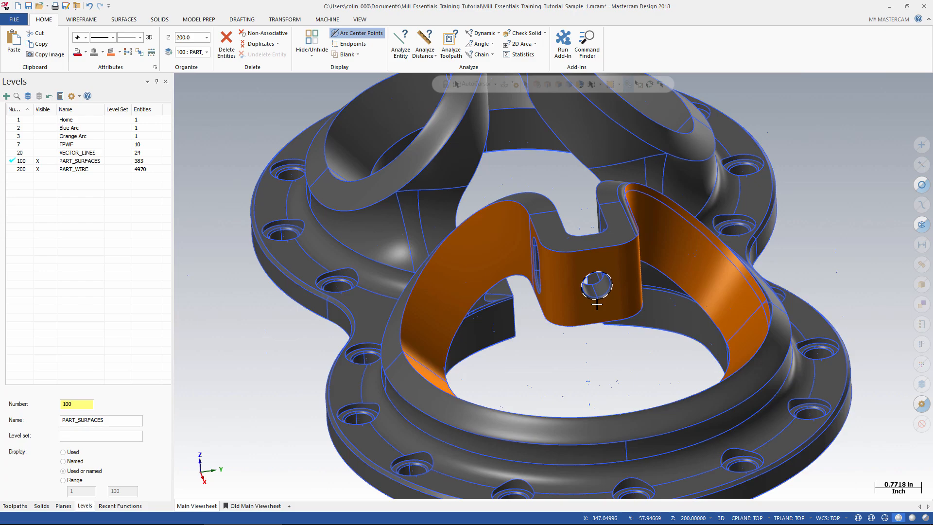
pyautogui.scroll(8, 597, 304)
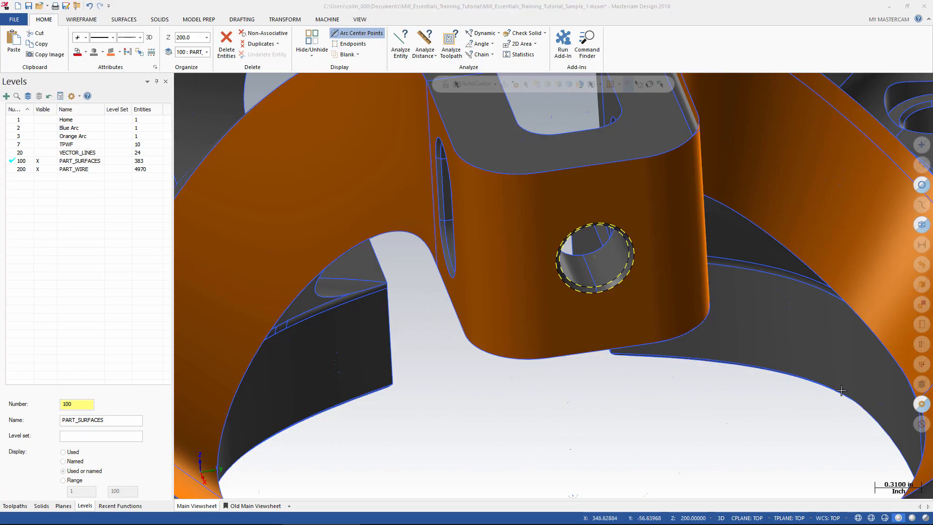
# Copy the selected hole arcs to level 210 with Force visibility set to Off
pyautogui.rightClick(777, 422)
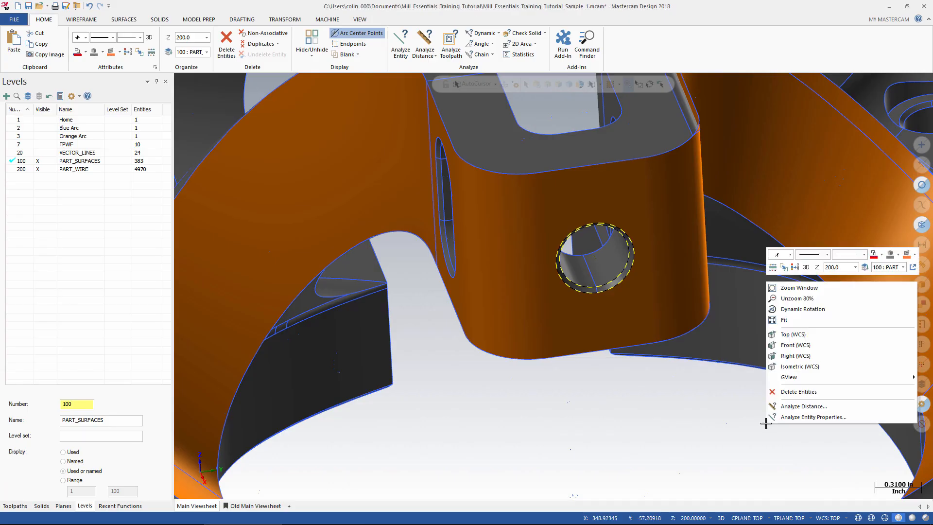
pyautogui.click(864, 269)
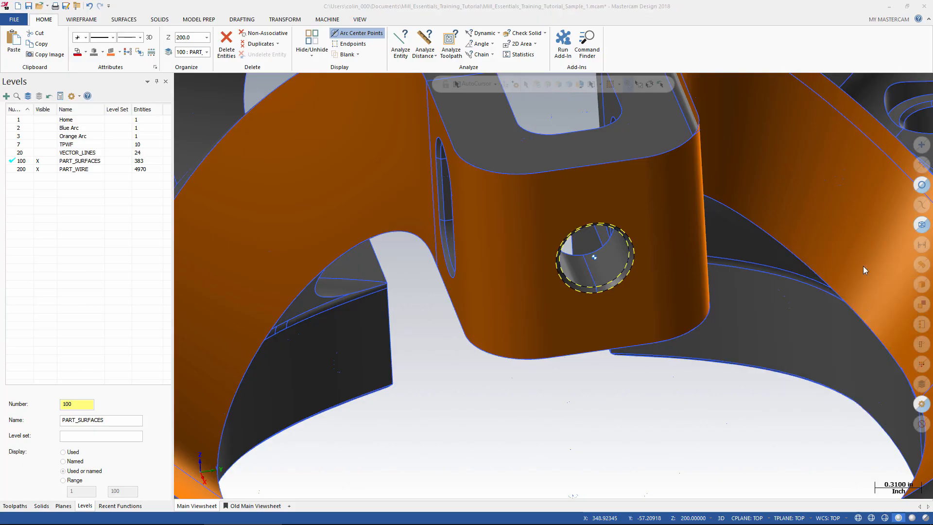
pyautogui.moveTo(301, 162); pyautogui.dragTo(615, 138)
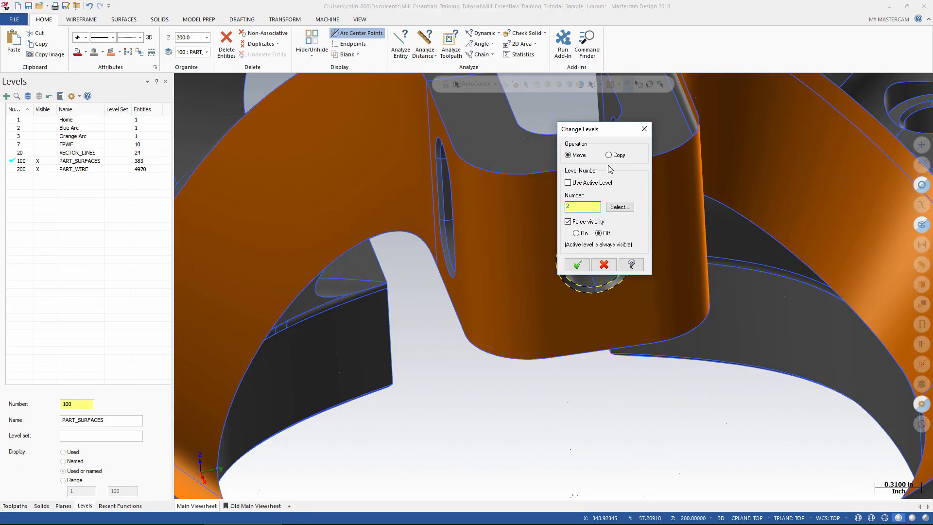
pyautogui.doubleClick(573, 206)
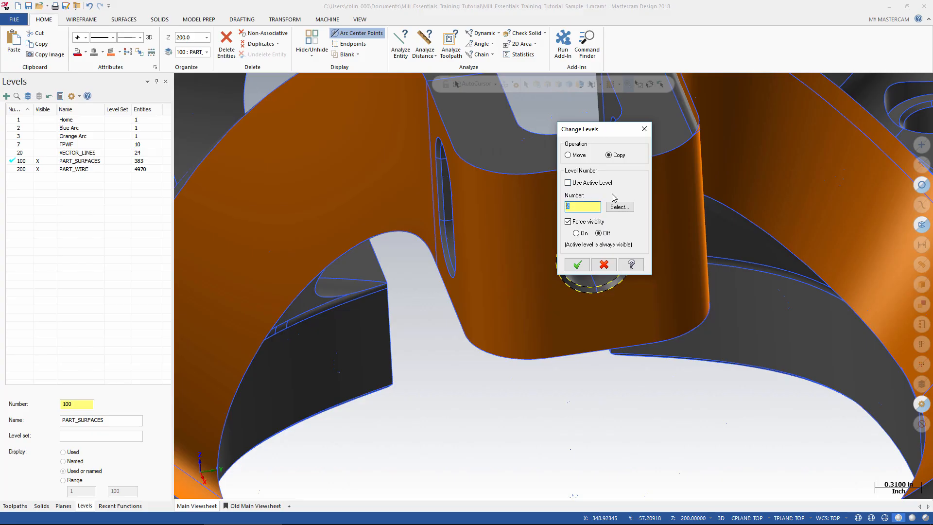
pyautogui.write('210')
pyautogui.press('Return')
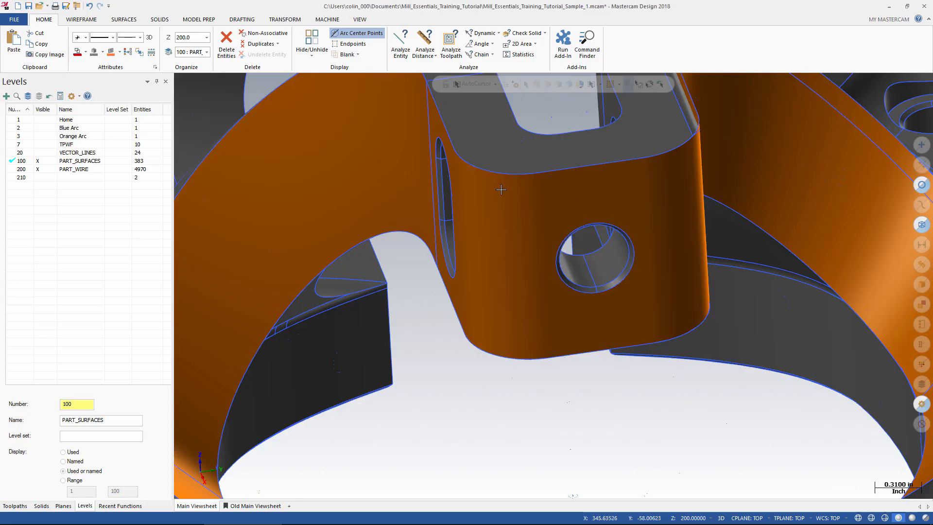
# Name level 210 Center_Drill_Chamfer_Arcs and widen the Name column to fit the full name
pyautogui.doubleClick(101, 178)
pyautogui.write('amfer')
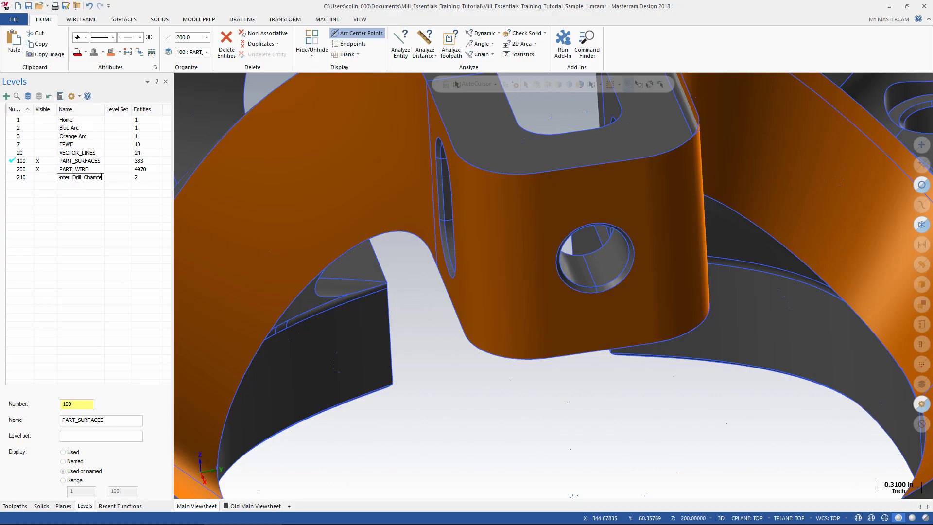
pyautogui.write('_Drill_C...')
pyautogui.press('Return')
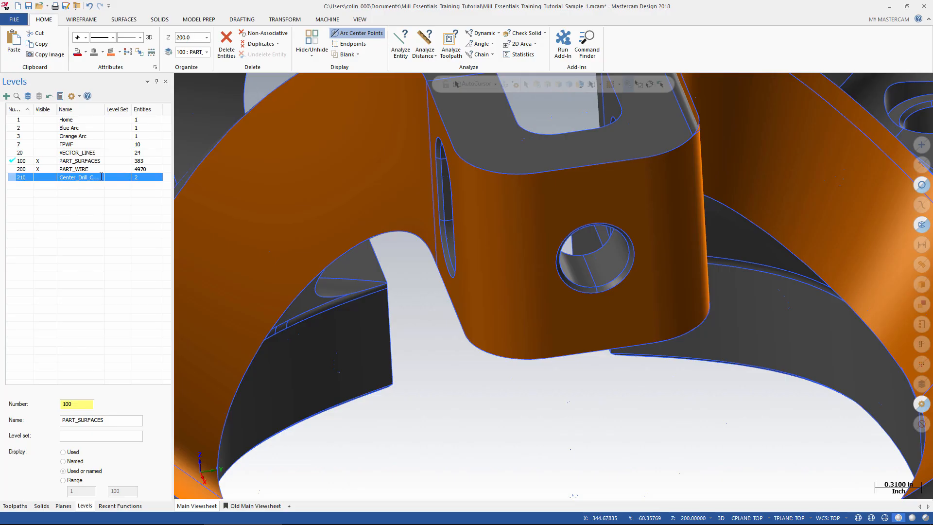
pyautogui.moveTo(105, 109); pyautogui.dragTo(134, 109)
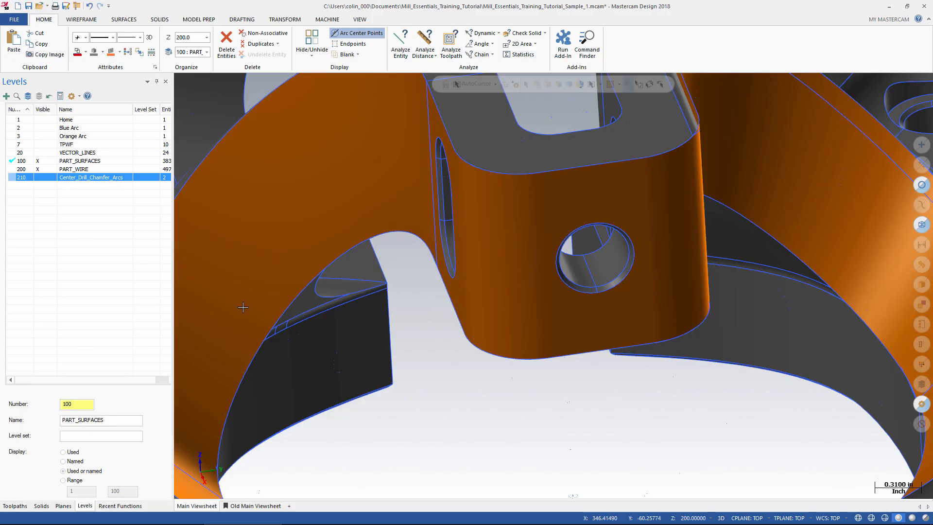
# Examine the chamfered hole in the orange lug from the outside and its opening inside the lug's slot
pyautogui.scroll(1, 492, 415)
pyautogui.moveTo(492, 415)
pyautogui.mouseDown(button='middle')
pyautogui.moveTo(586, 409)
pyautogui.moveTo(595, 368)
pyautogui.mouseUp(button='middle')
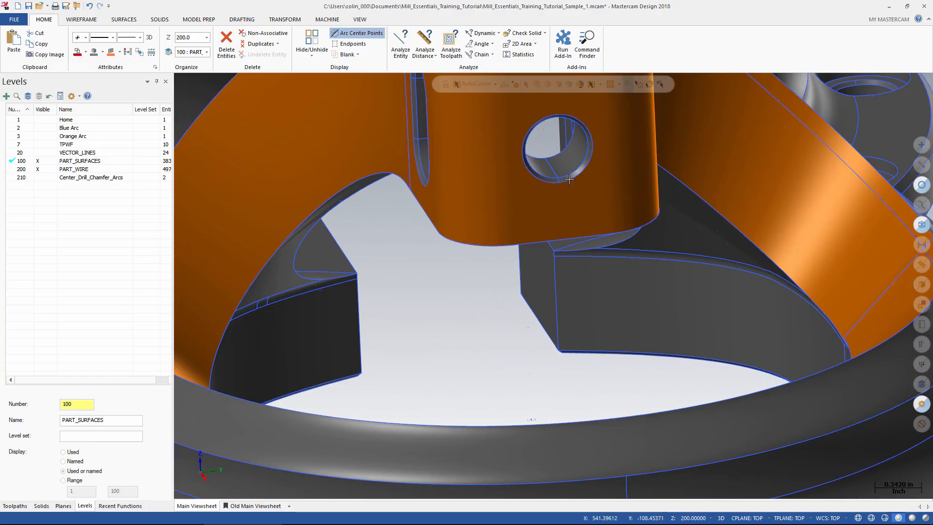
pyautogui.scroll(3, 557, 153)
pyautogui.scroll(4, 558, 153)
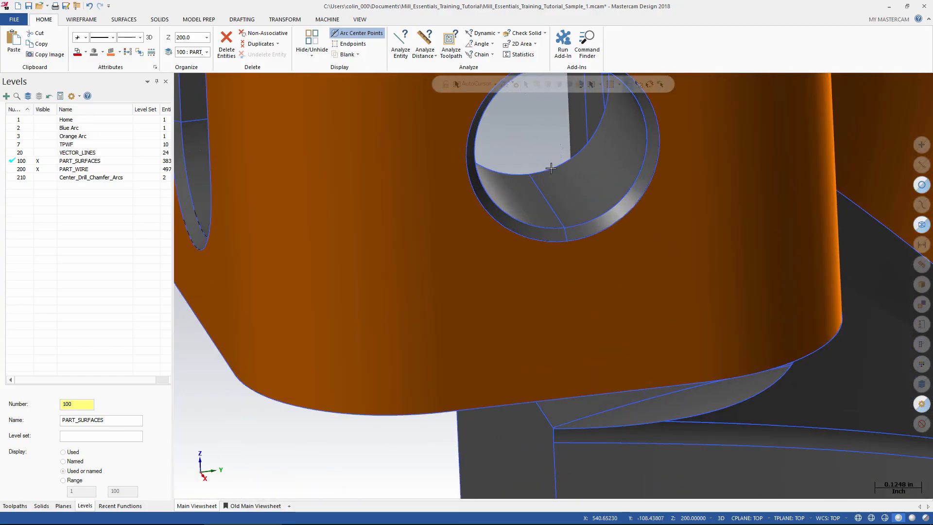
pyautogui.scroll(-2, 568, 232)
pyautogui.scroll(-8, 568, 233)
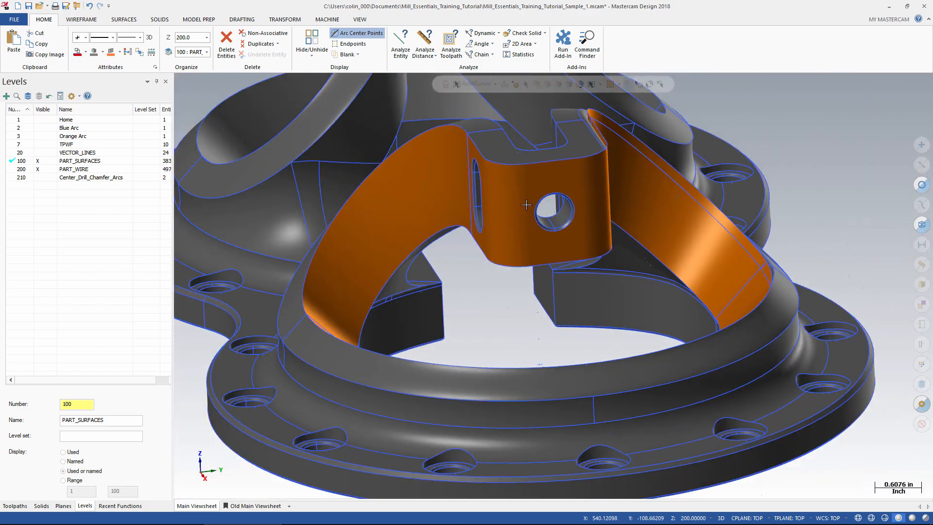
pyautogui.scroll(3, 530, 231)
pyautogui.moveTo(530, 231); pyautogui.dragTo(541, 312, button='middle')
pyautogui.scroll(4, 539, 191)
pyautogui.scroll(3, 506, 99)
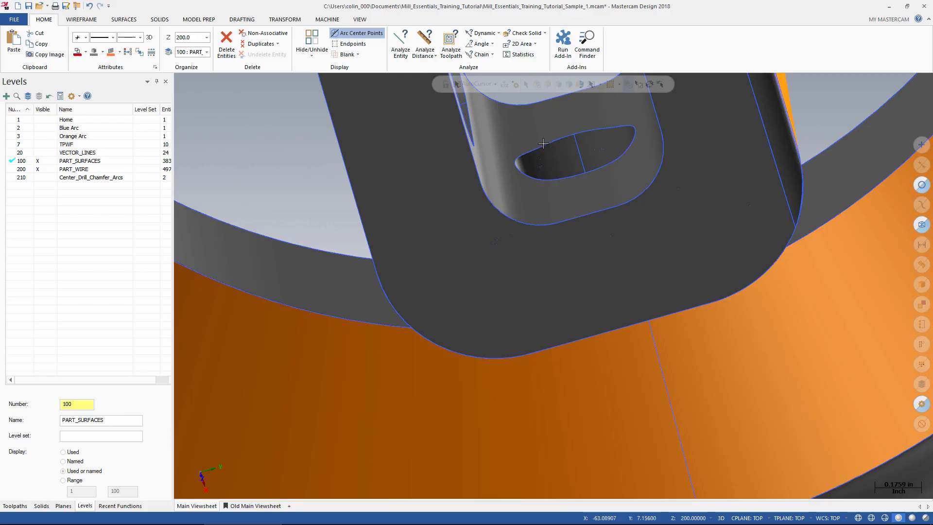
# Using arcs-only selection, select the short arc on the edge of the hole's opening inside the lug's slot
pyautogui.click(922, 186)
pyautogui.moveTo(580, 207)
pyautogui.mouseDown(button='middle')
pyautogui.moveTo(604, 187)
pyautogui.moveTo(572, 184)
pyautogui.mouseUp(button='middle')
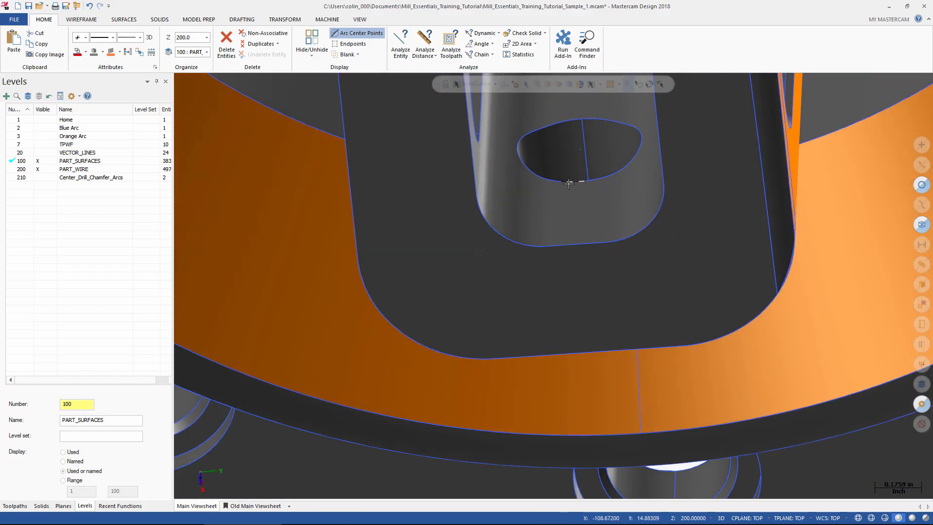
pyautogui.moveTo(564, 213)
pyautogui.mouseDown(button='middle')
pyautogui.moveTo(568, 179)
pyautogui.moveTo(565, 197)
pyautogui.mouseUp(button='middle')
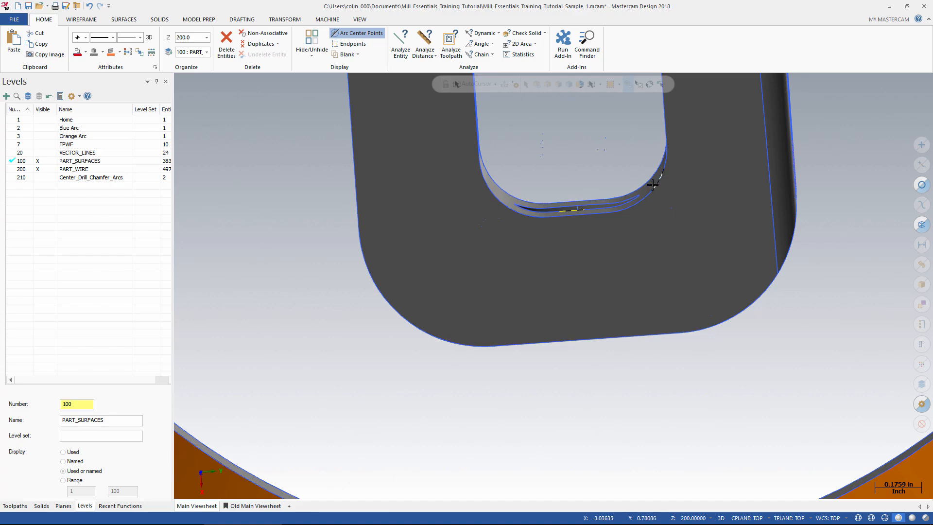
pyautogui.moveTo(652, 194); pyautogui.dragTo(633, 165, button='middle')
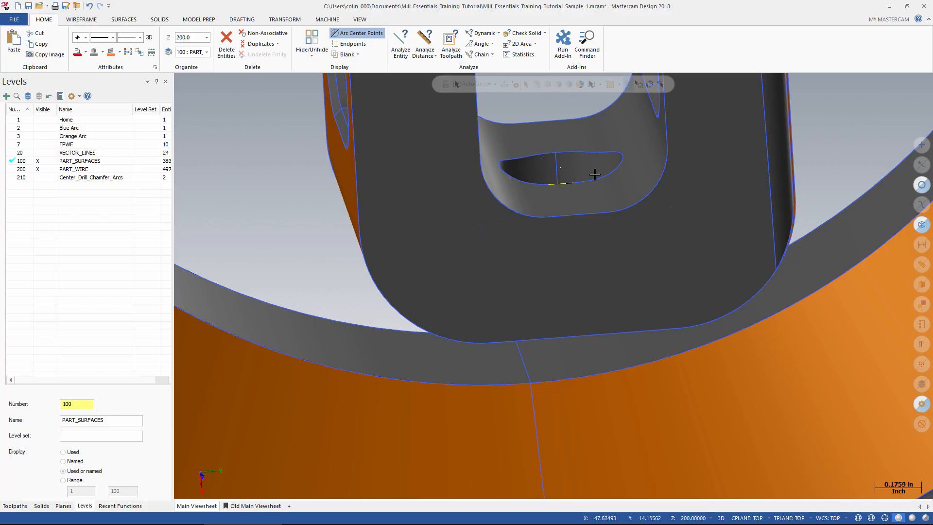
# Copy the selected arc at the hole's slot-side opening to level 215 with Force visibility set to Off
pyautogui.scroll(4, 579, 146)
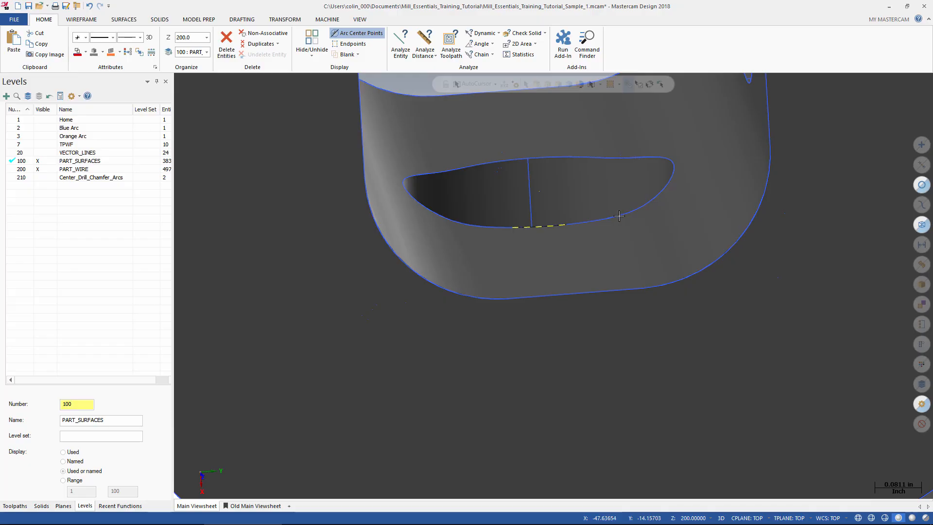
pyautogui.moveTo(634, 214)
pyautogui.mouseDown(button='middle')
pyautogui.moveTo(636, 235)
pyautogui.moveTo(644, 199)
pyautogui.mouseUp(button='middle')
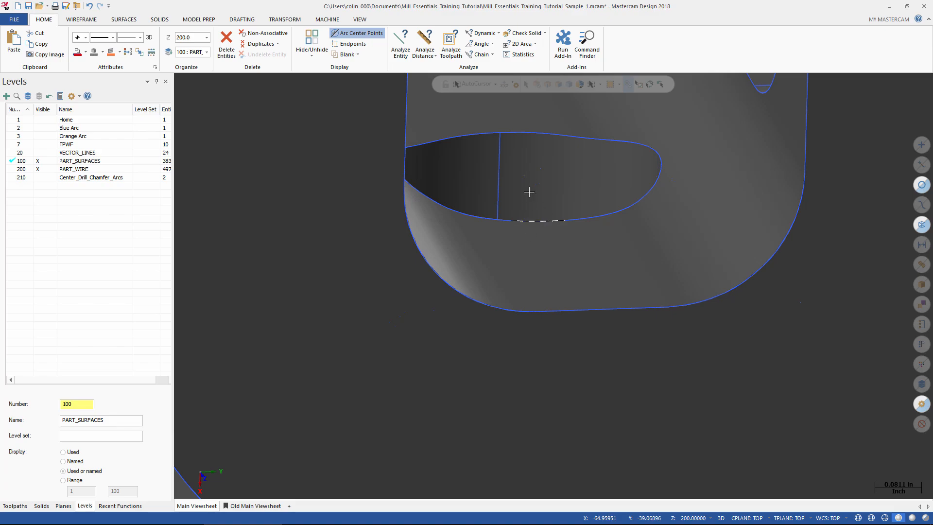
pyautogui.rightClick(619, 236)
pyautogui.click(720, 222)
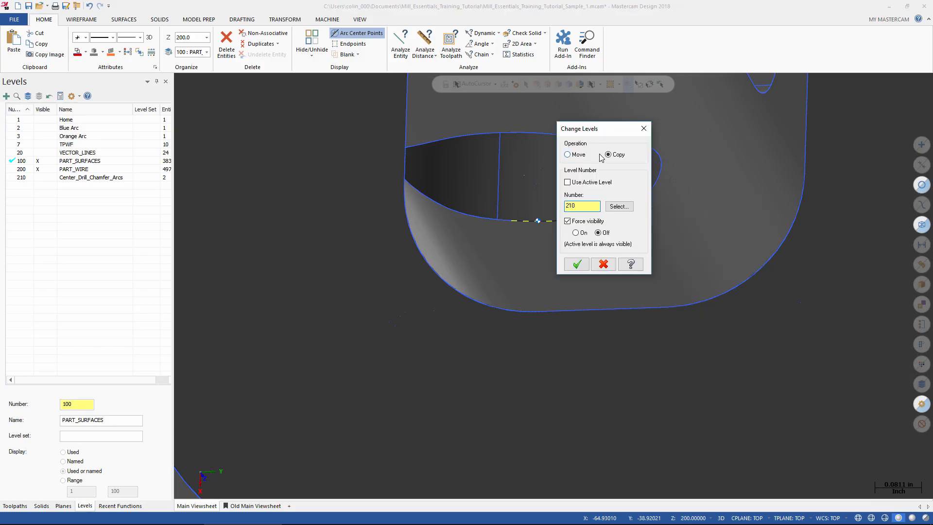
pyautogui.doubleClick(585, 206)
pyautogui.click(582, 263)
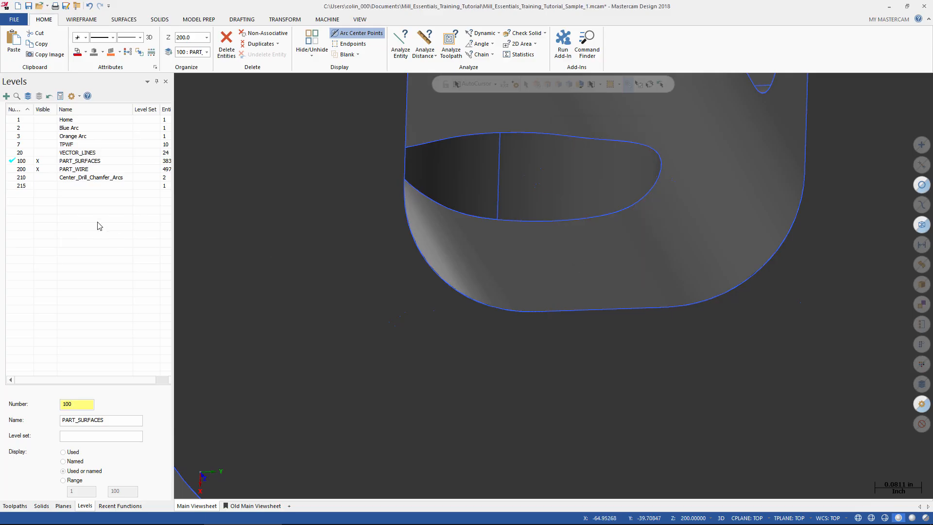
# Name level 215 Thru_Drill_Arc and make it the active and only visible level
pyautogui.doubleClick(68, 186)
pyautogui.write('T')
pyautogui.write('hro')
pyautogui.write('_Drill')
pyautogui.write('_Arc')
pyautogui.press('Return')
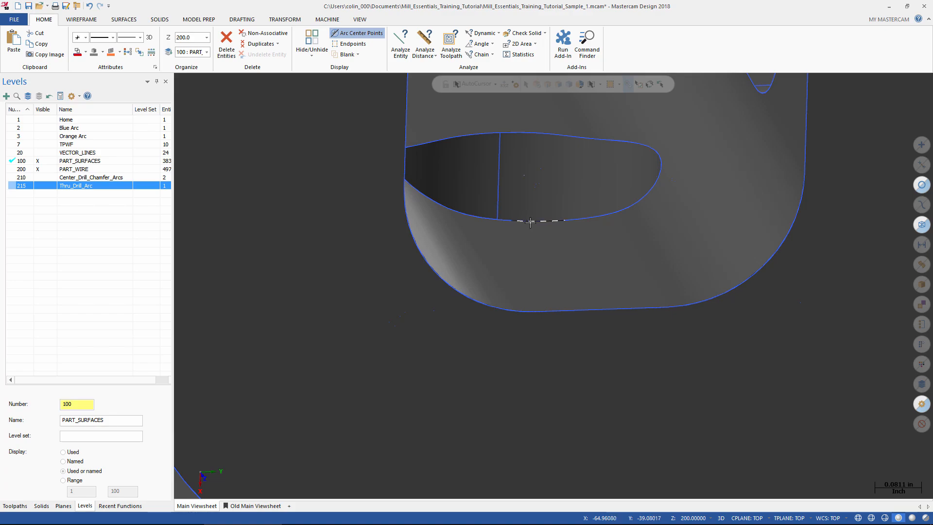
pyautogui.click(24, 186)
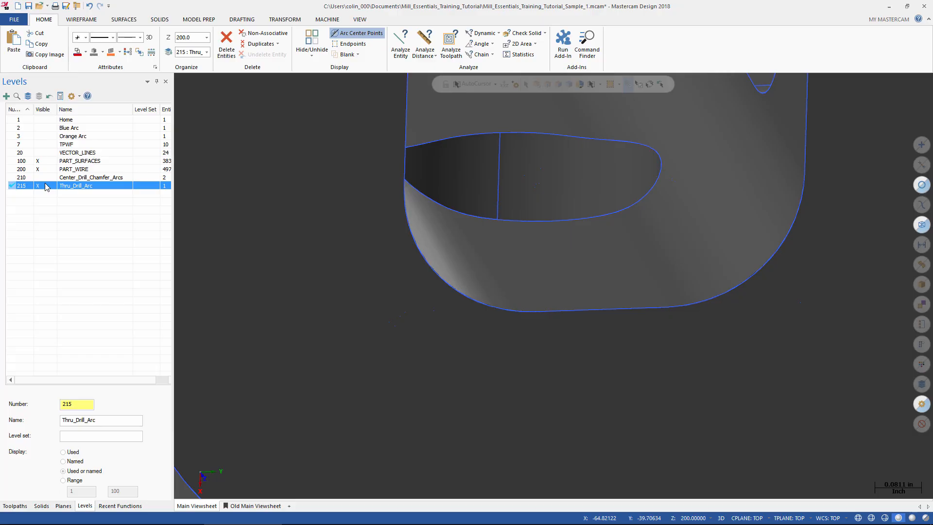
pyautogui.click(39, 98)
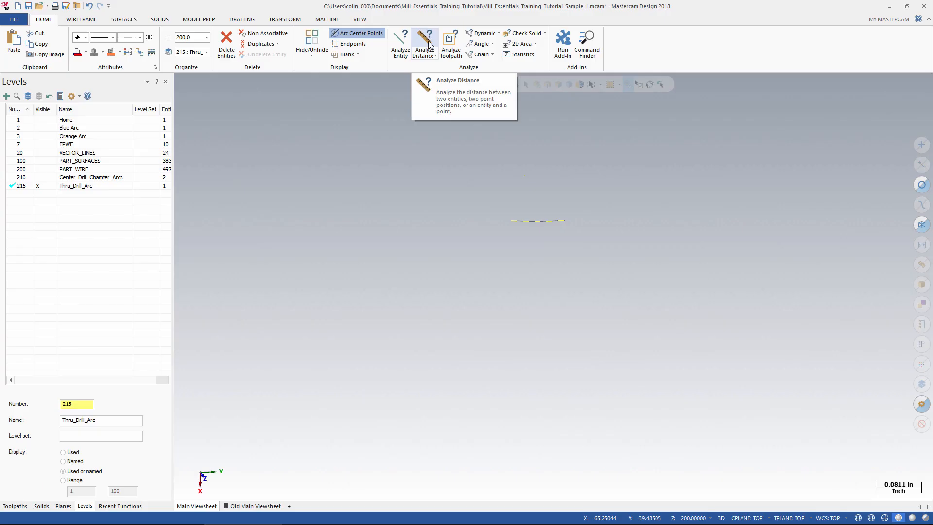
# Analyze the arc on level 215 and turn it into a full circle with start angle 0 and end angle 360
pyautogui.click(398, 46)
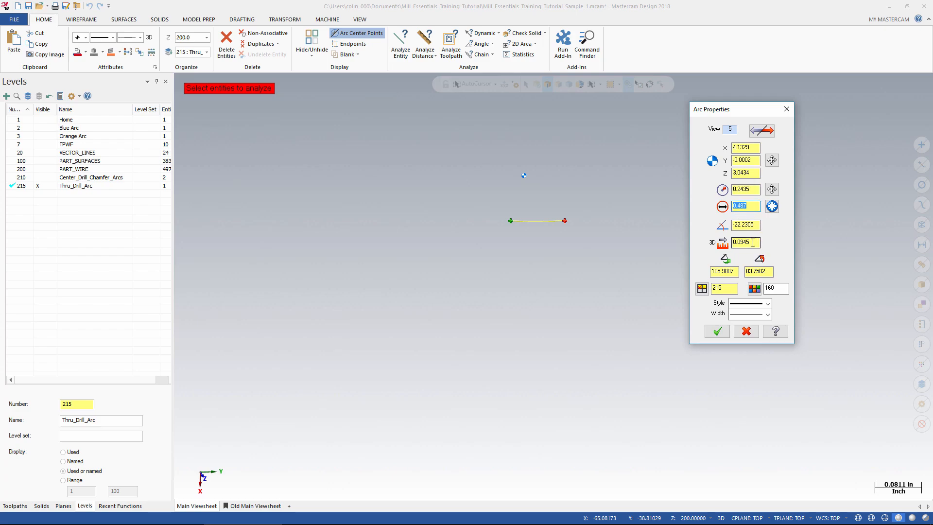
pyautogui.click(754, 225)
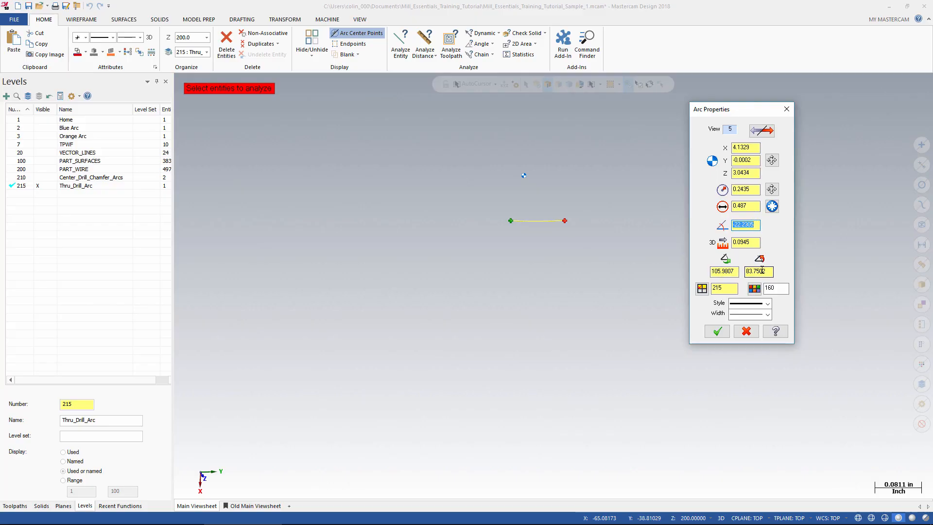
pyautogui.click(721, 271)
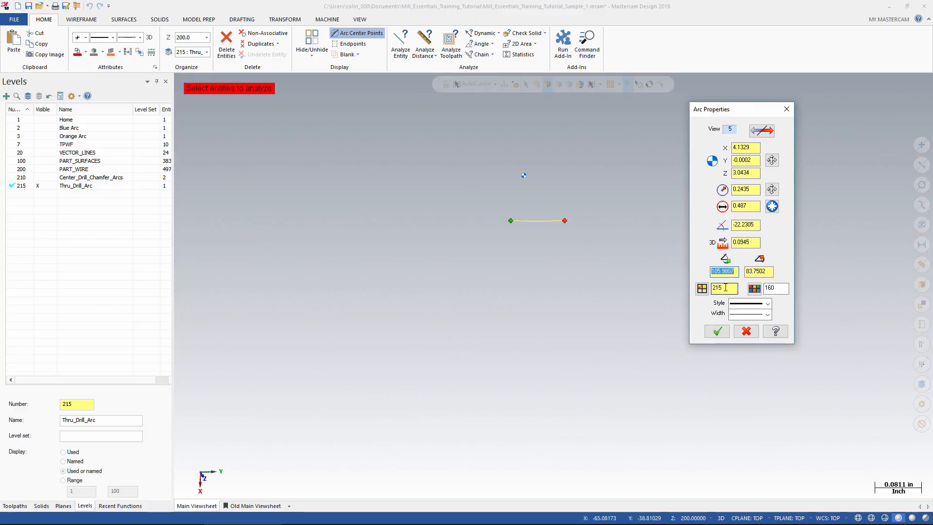
pyautogui.write('0')
pyautogui.press('Return')
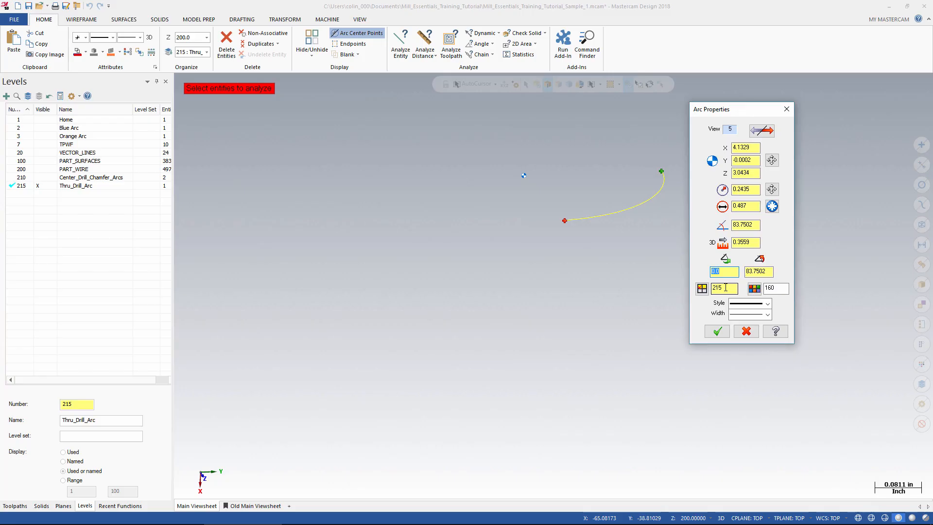
pyautogui.click(762, 271)
pyautogui.write('360')
pyautogui.press('Return')
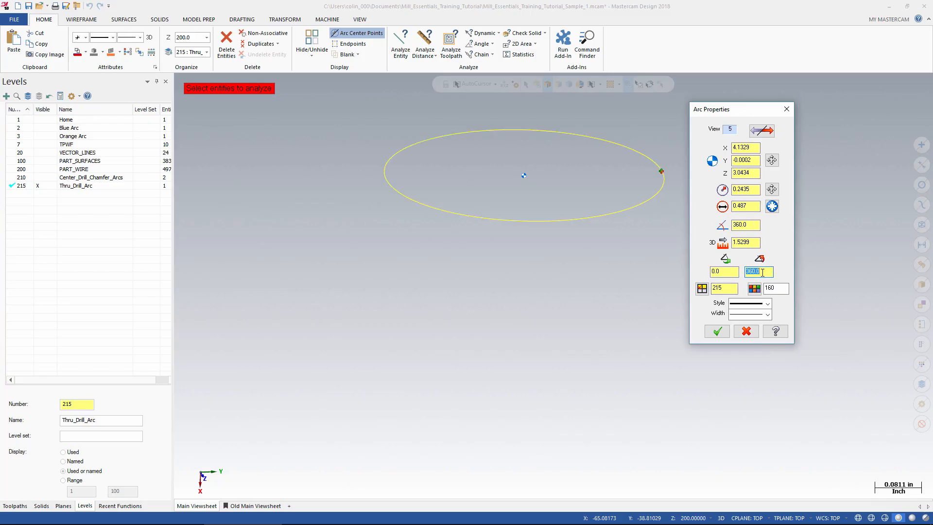
pyautogui.click(734, 272)
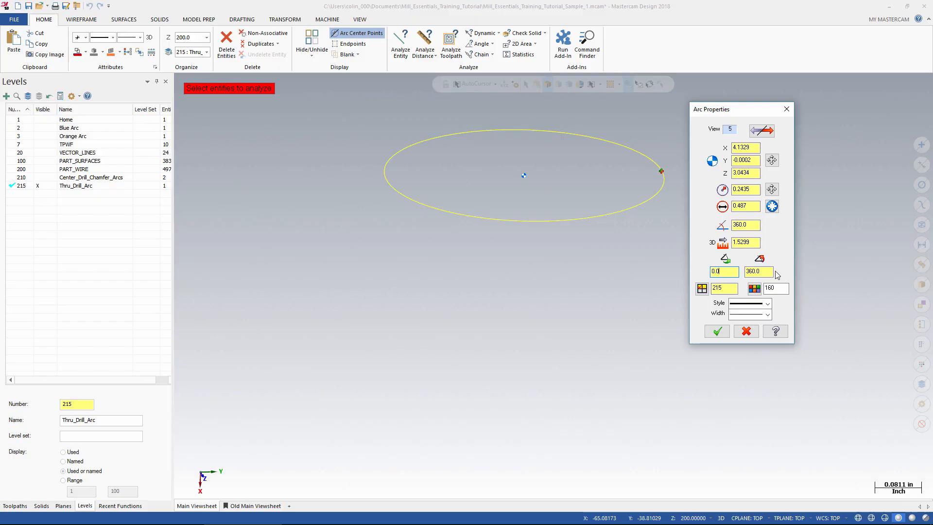
pyautogui.click(748, 223)
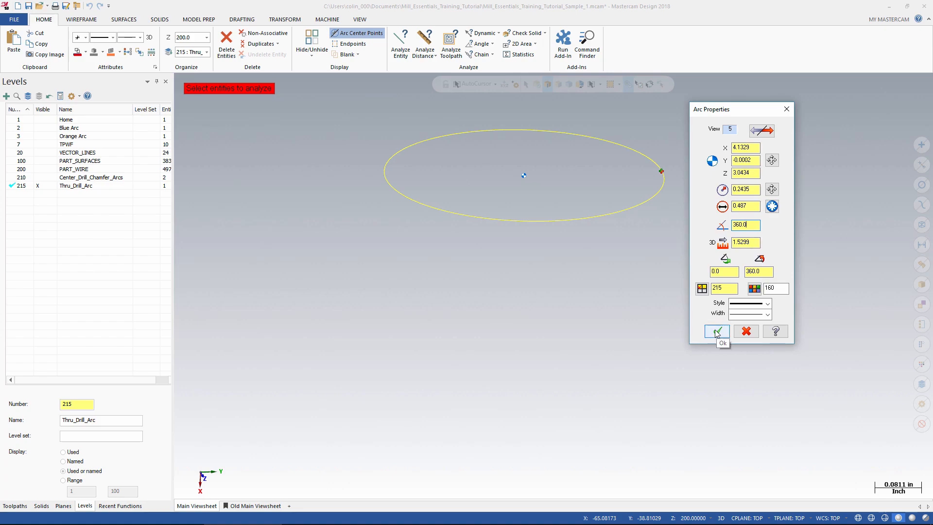
# Show level 100 PART_SURFACES and examine how the full circle sits at the hole's opening inside the orange lug's slot
pyautogui.click(47, 164)
pyautogui.scroll(-3, 524, 232)
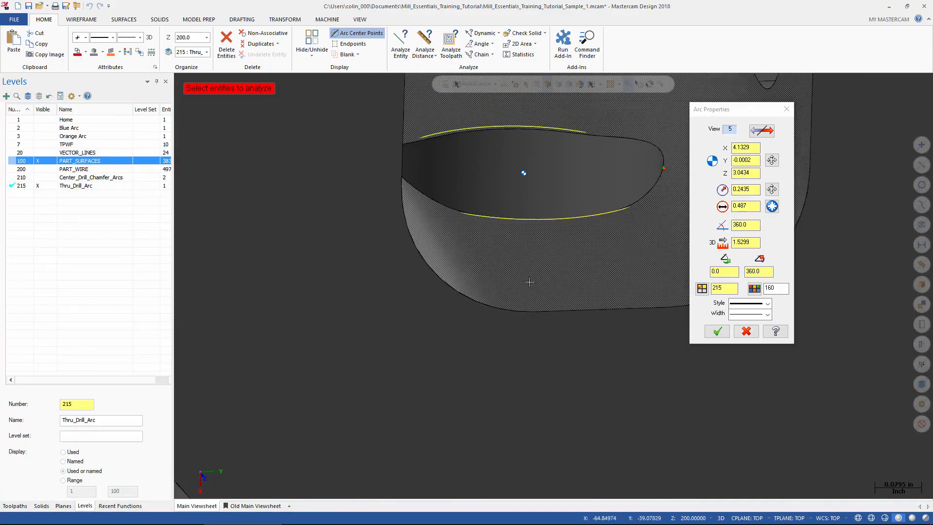
pyautogui.scroll(-15, 490, 222)
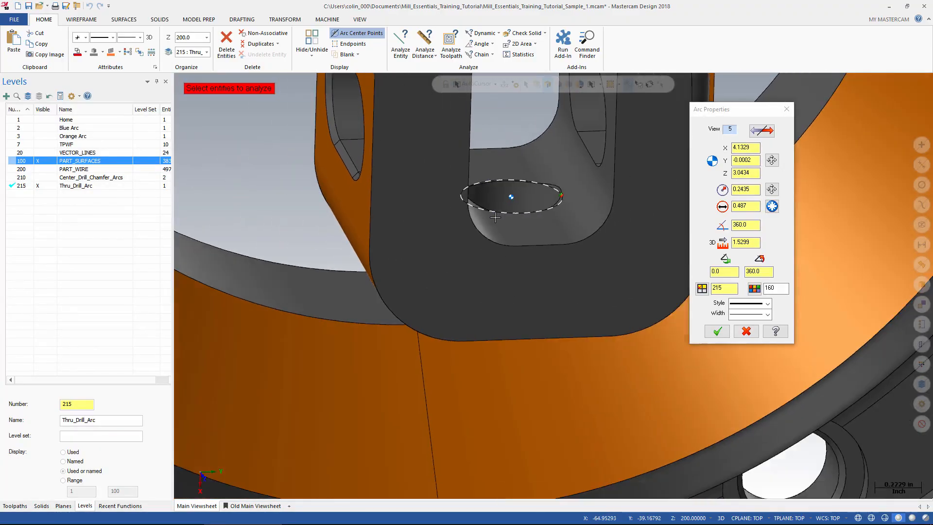
pyautogui.scroll(-15, 488, 234)
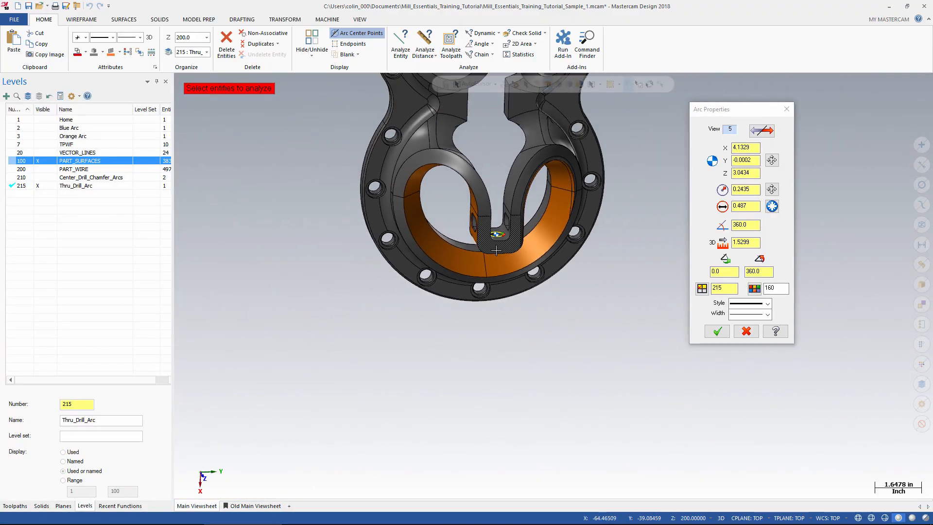
pyautogui.scroll(-2, 495, 252)
pyautogui.moveTo(553, 285); pyautogui.dragTo(480, 219, button='middle')
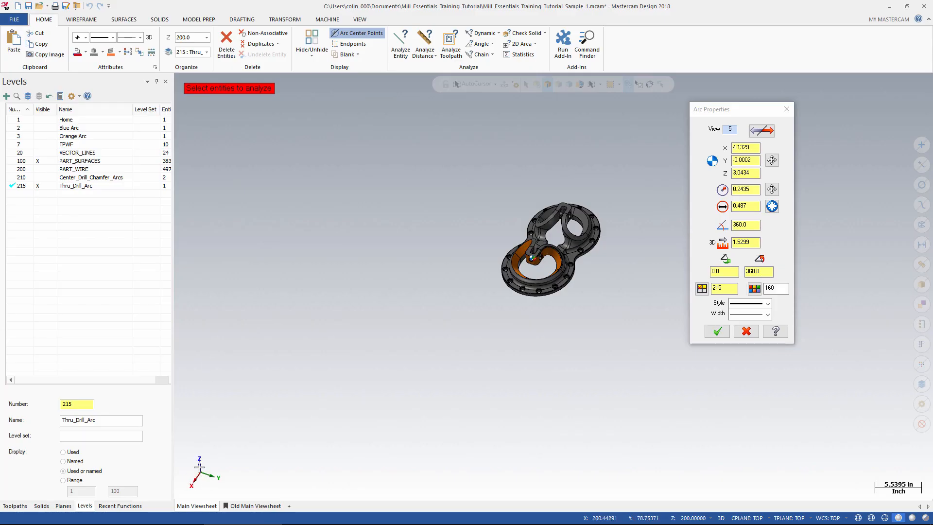
pyautogui.moveTo(443, 343); pyautogui.dragTo(432, 384, button='middle')
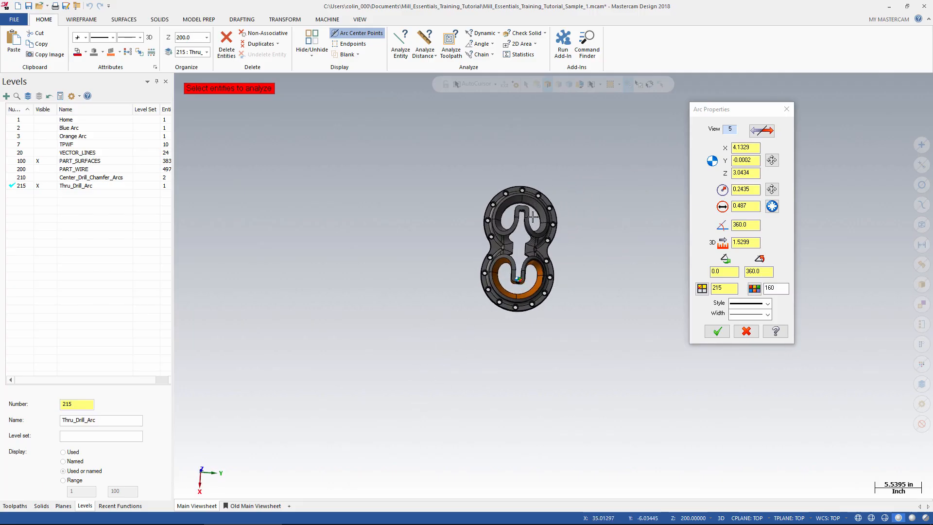
pyautogui.scroll(2, 520, 278)
pyautogui.scroll(6, 520, 278)
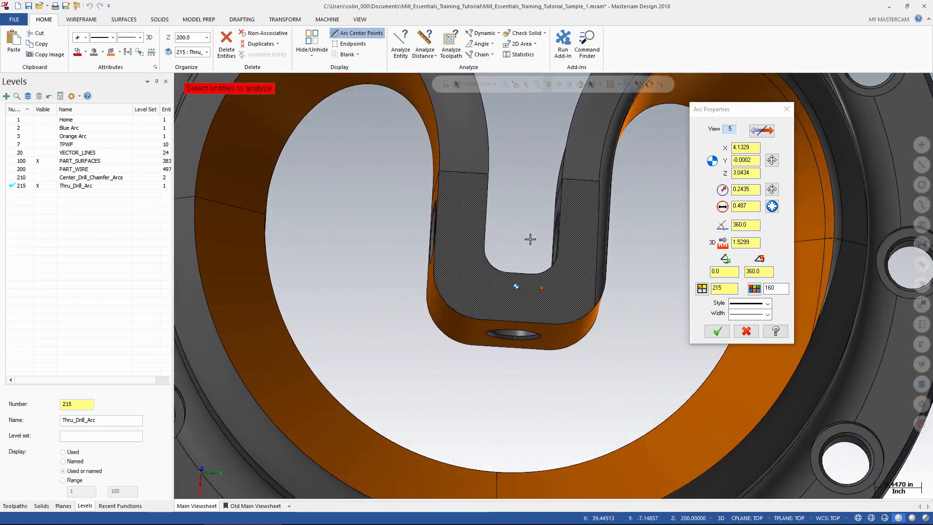
pyautogui.moveTo(530, 239); pyautogui.dragTo(540, 153, button='middle')
pyautogui.scroll(1, 525, 265)
pyautogui.scroll(4, 525, 265)
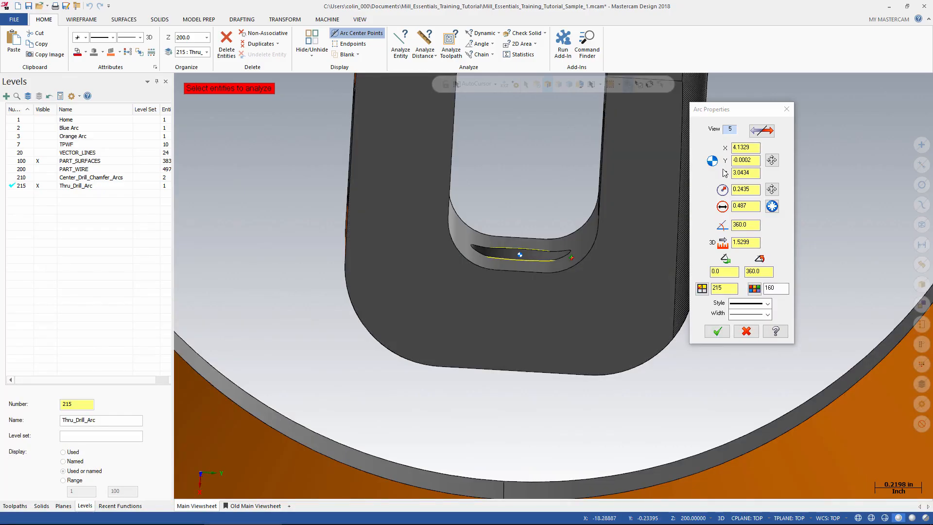
# Try moving the circle's center to X 4.15 and to X 4.1, and check its position at the slot opening
pyautogui.click(745, 150)
pyautogui.click(746, 153)
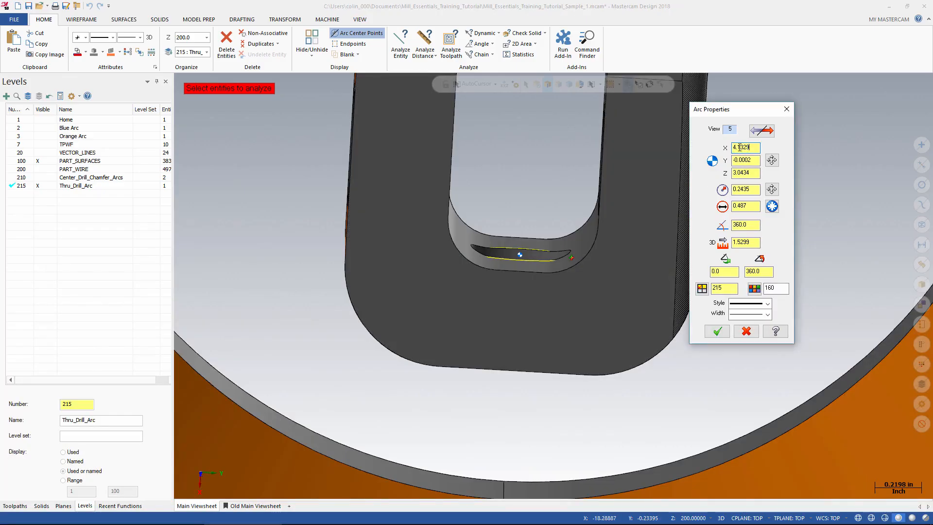
pyautogui.moveTo(739, 147); pyautogui.dragTo(755, 148)
pyautogui.press('Return')
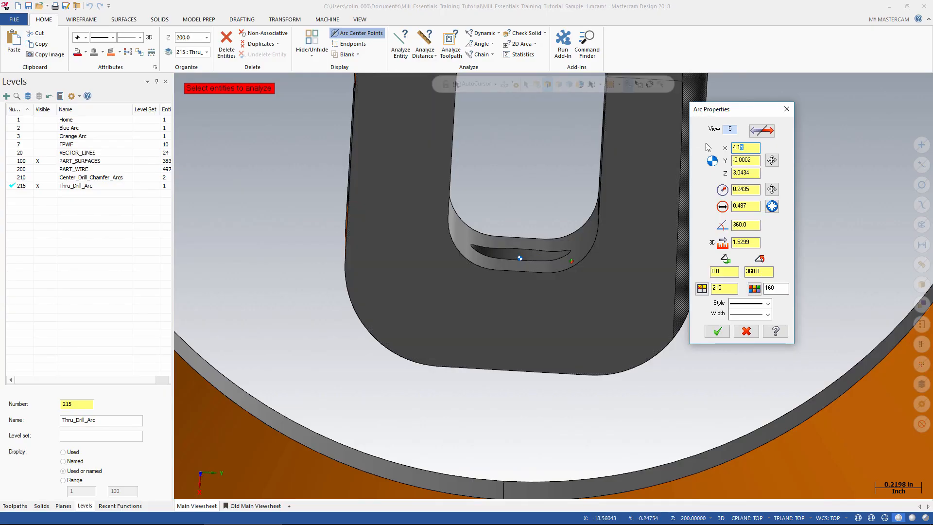
pyautogui.write('0')
pyautogui.press('Return')
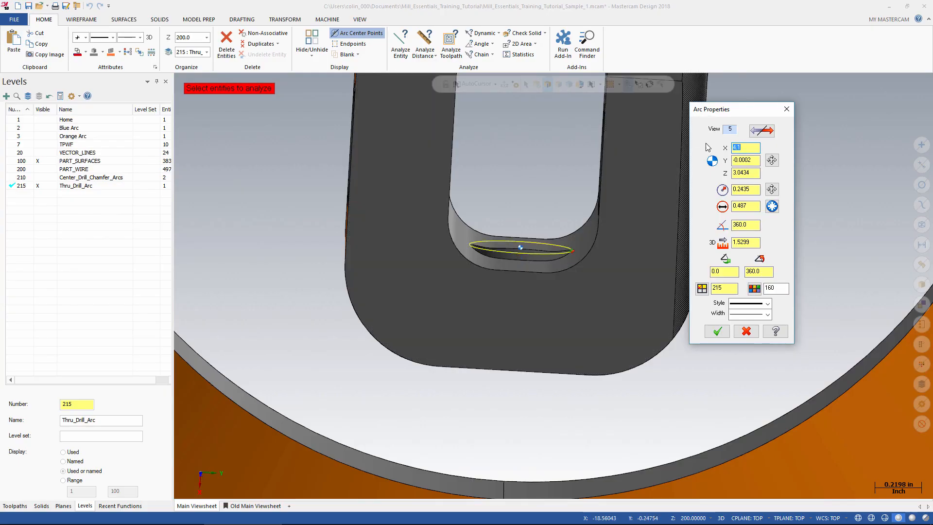
pyautogui.moveTo(553, 213); pyautogui.dragTo(538, 203, button='middle')
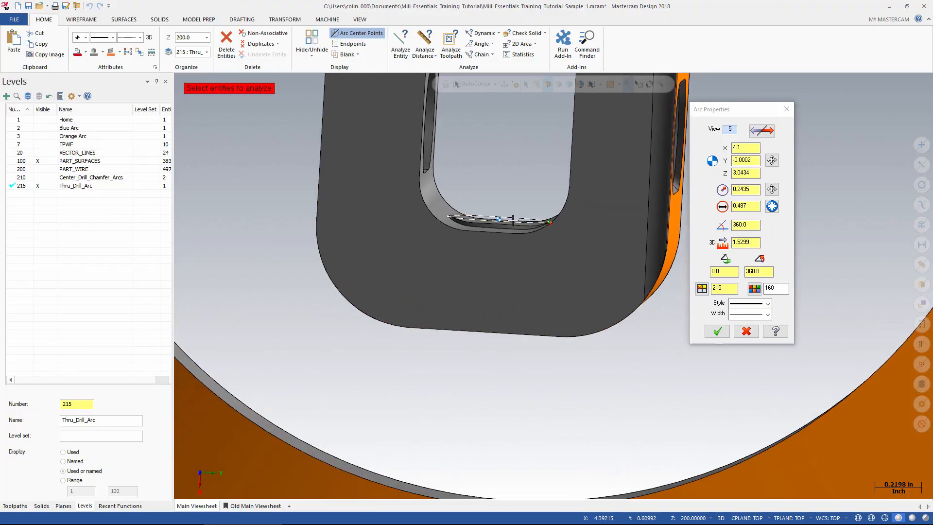
pyautogui.moveTo(495, 221); pyautogui.dragTo(481, 230, button='middle')
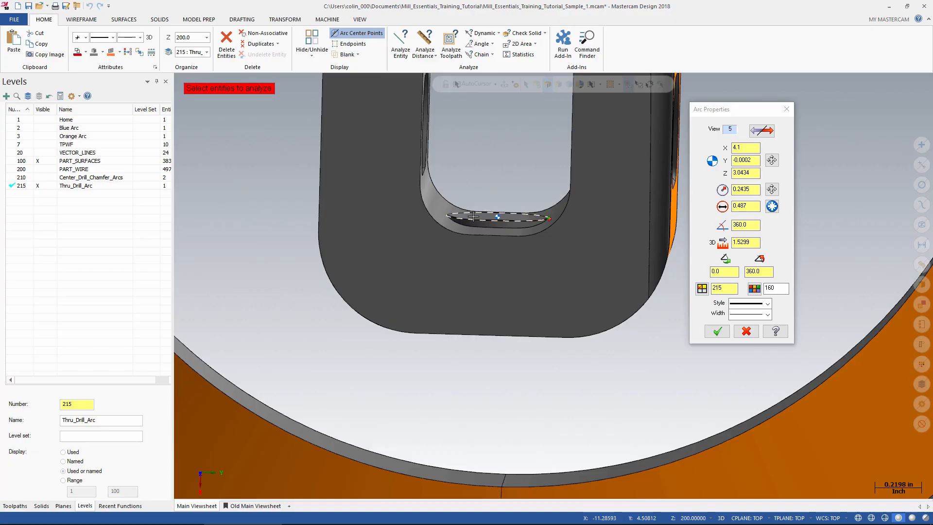
# Try moving the circle's center to X 4.0 and check its clearance from the slot wall
pyautogui.click(737, 146)
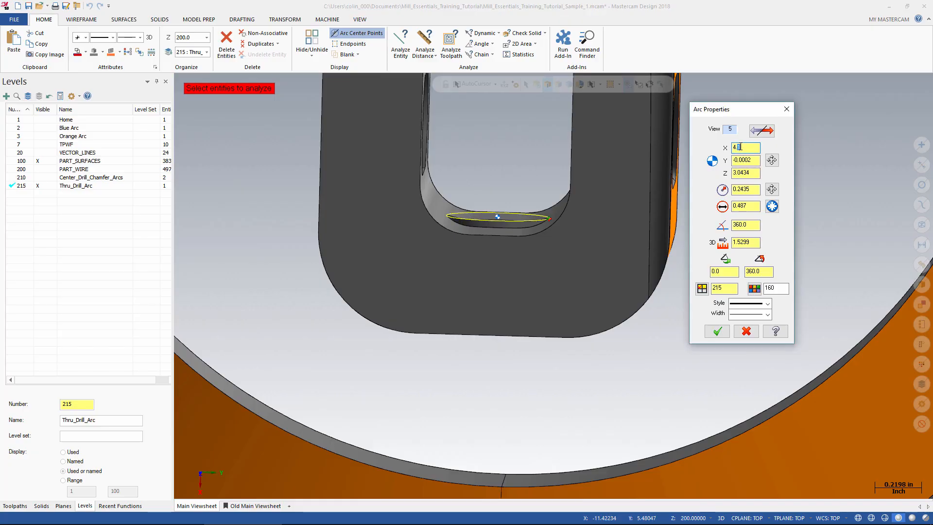
pyautogui.write('0')
pyautogui.press('Return')
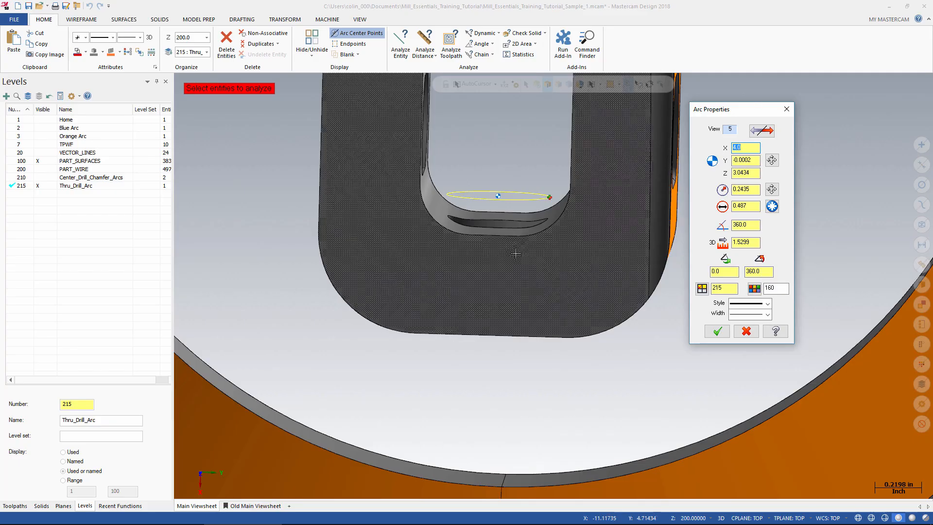
pyautogui.moveTo(517, 252); pyautogui.dragTo(514, 248, button='middle')
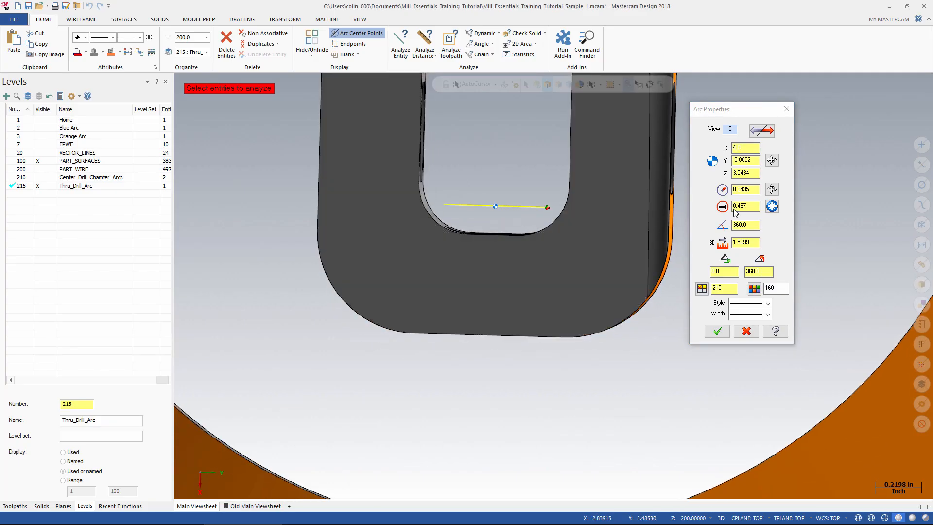
# Set the circle's center to X 3.95 and accept the arc properties
pyautogui.click(739, 148)
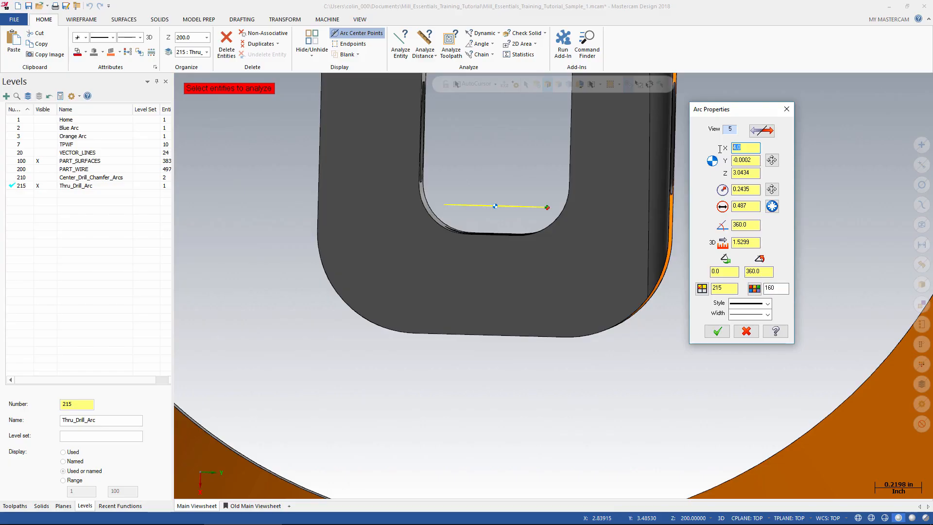
pyautogui.write('3.95')
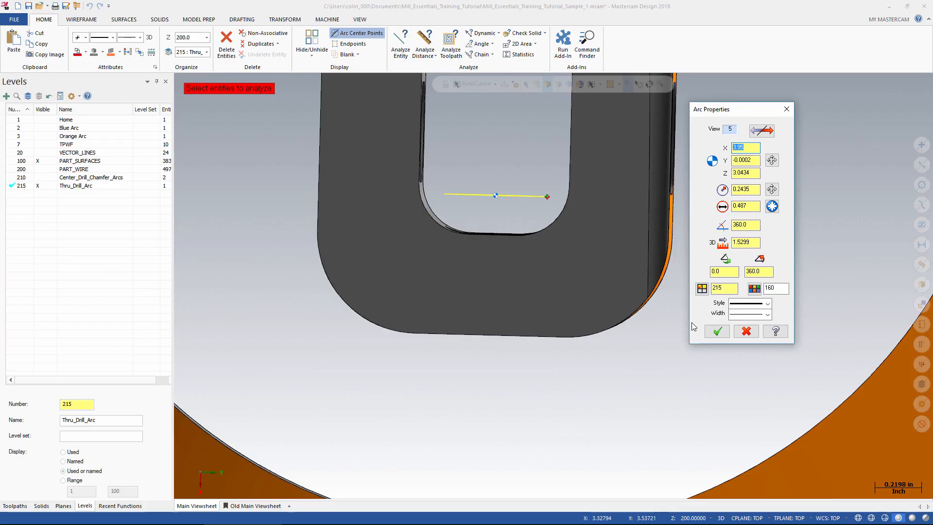
pyautogui.click(717, 331)
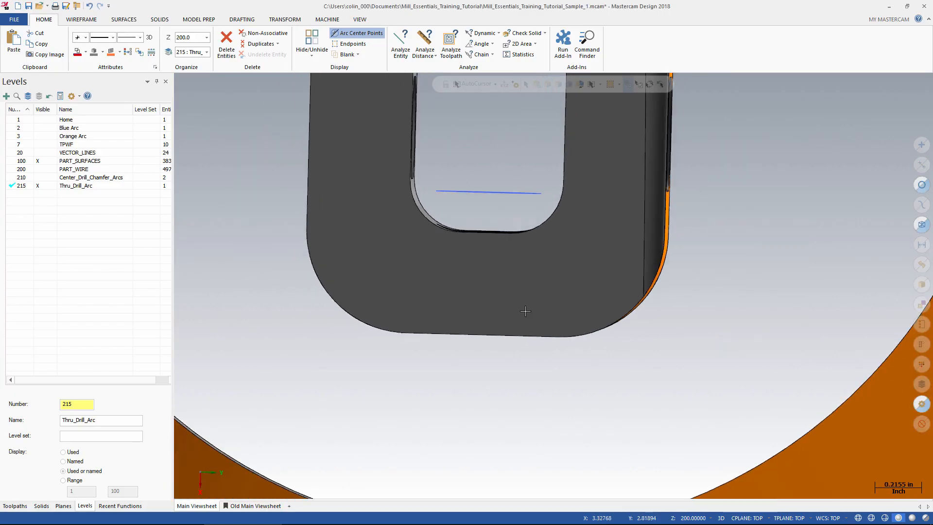
# Make level 100 PART_SURFACES the active level and hide level 215 Thru_Drill_Arc
pyautogui.scroll(-3, 525, 311)
pyautogui.moveTo(440, 338)
pyautogui.mouseDown(button='middle')
pyautogui.moveTo(461, 224)
pyautogui.moveTo(540, 271)
pyautogui.mouseUp(button='middle')
pyautogui.scroll(-4, 540, 271)
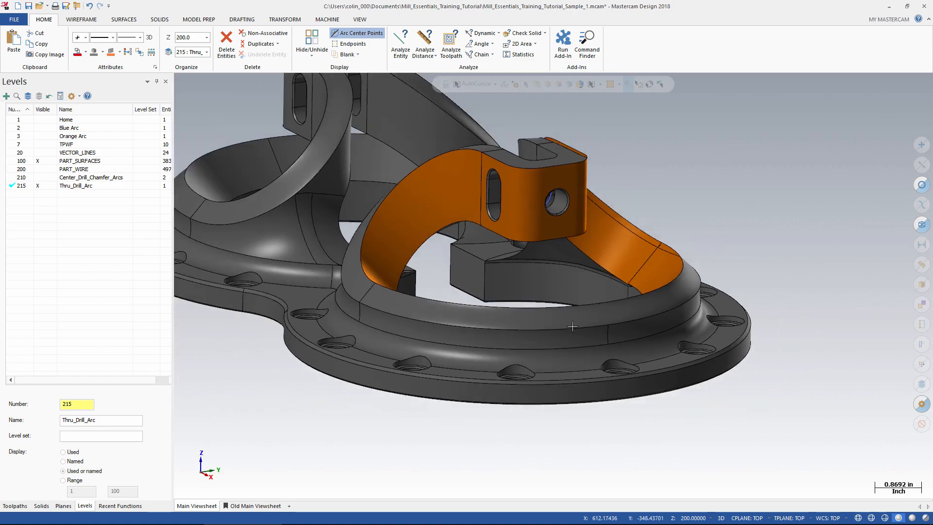
pyautogui.scroll(-2, 563, 377)
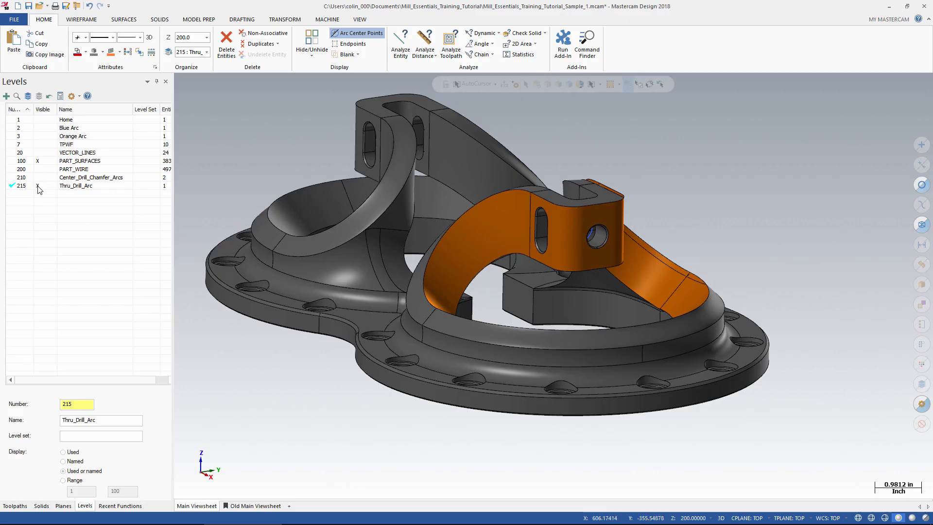
pyautogui.click(22, 160)
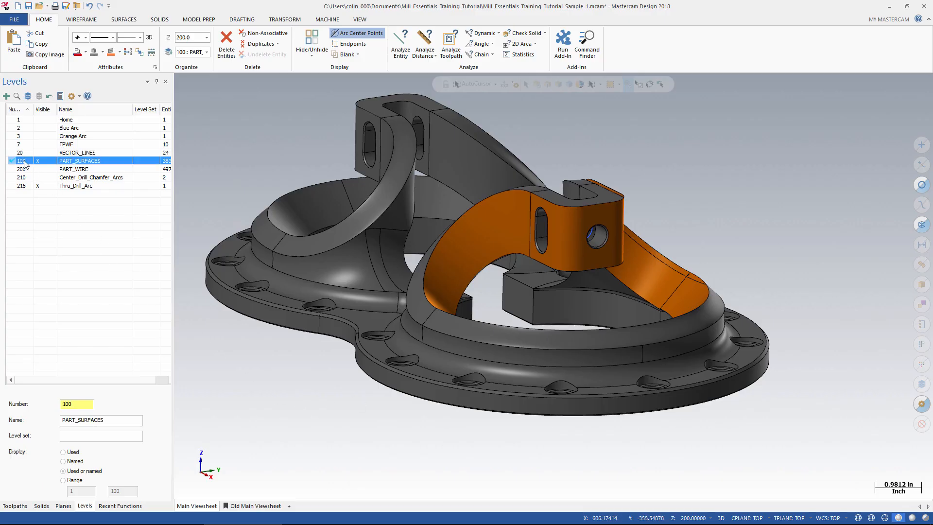
pyautogui.click(38, 186)
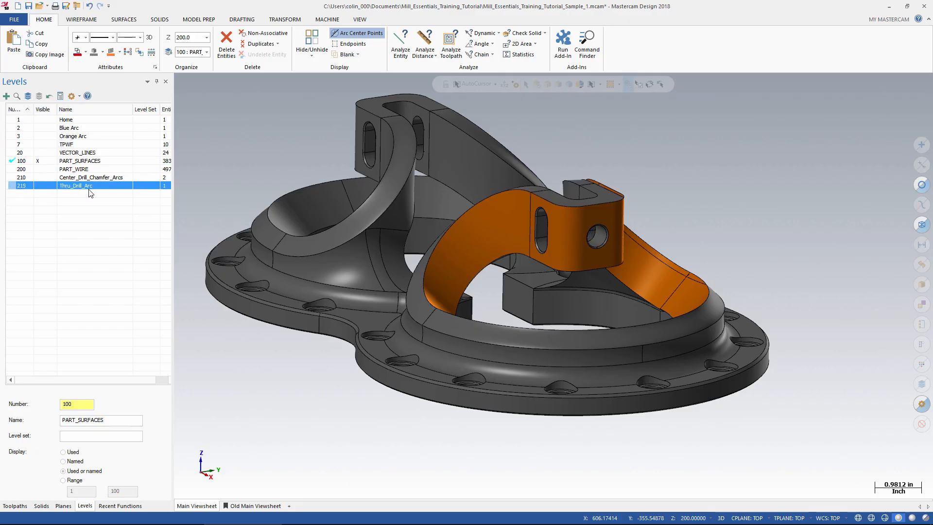
# Clear all active quick mask selection filters
pyautogui.scroll(3, 583, 374)
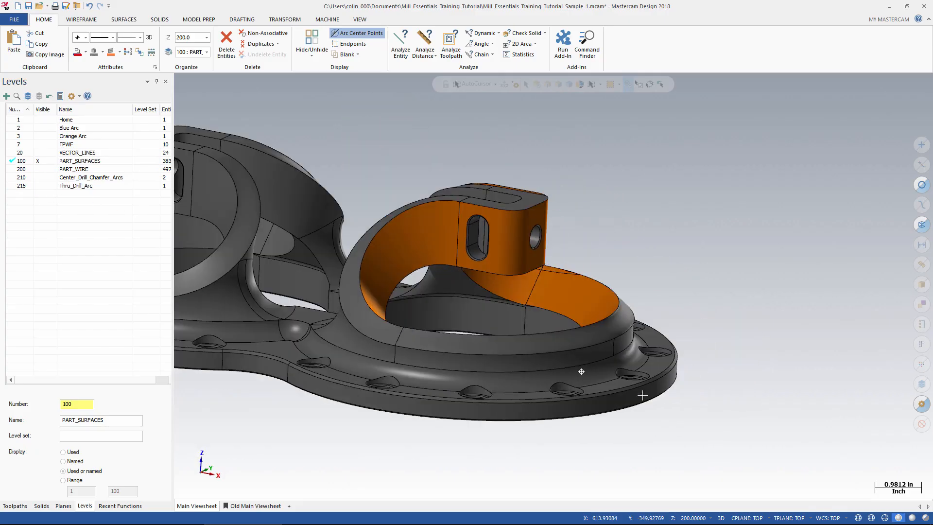
pyautogui.moveTo(643, 395); pyautogui.dragTo(922, 427, button='middle')
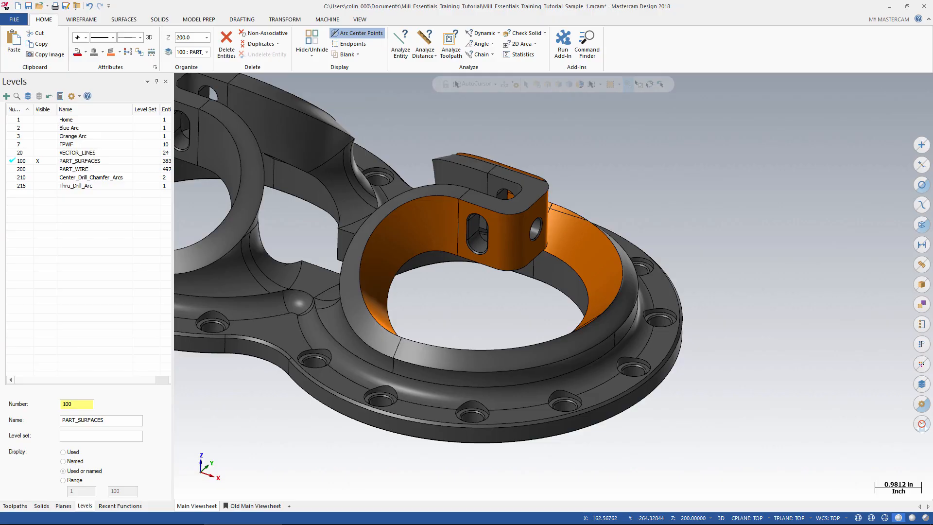
pyautogui.click(923, 426)
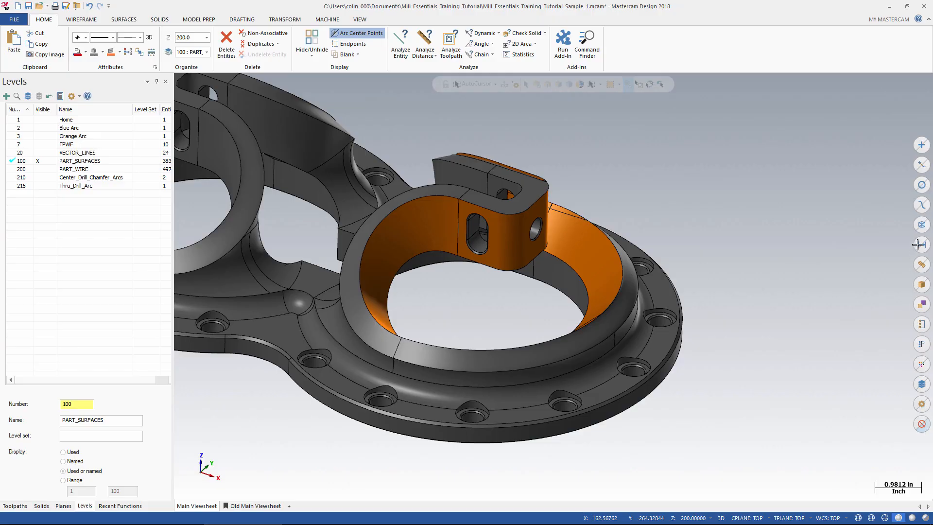
pyautogui.click(920, 365)
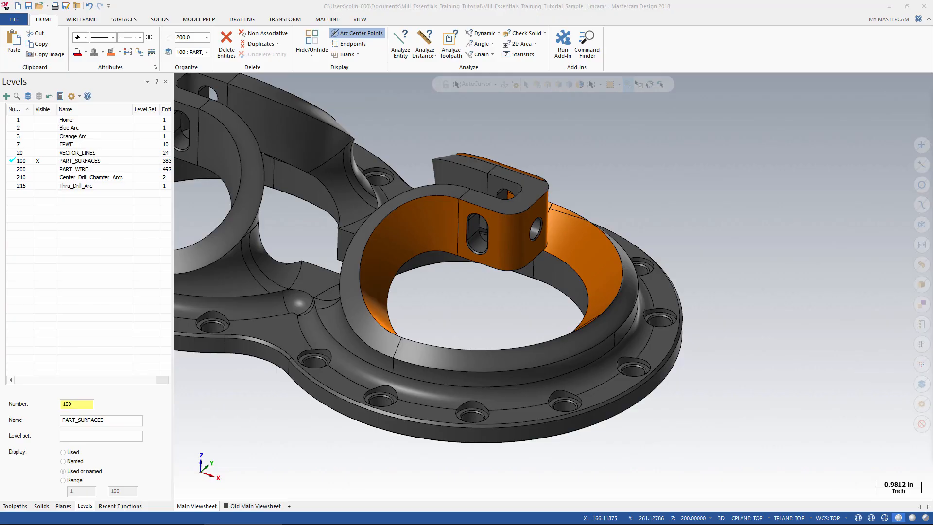